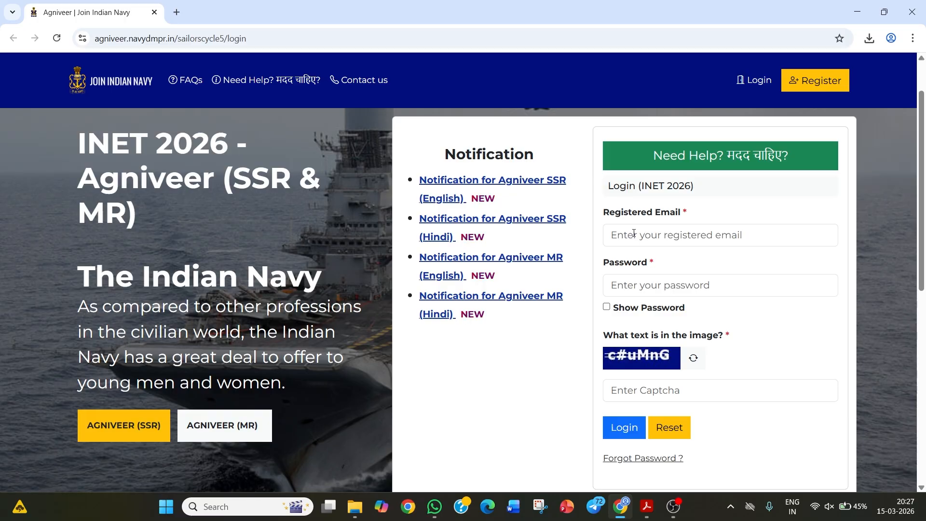
- Look over the login form's email, password and captcha fields and open the new candidate registration form
{"action": "left_click", "coordinate": [634, 233]}
{"action": "left_click", "coordinate": [657, 285]}
{"action": "left_click", "coordinate": [627, 392]}
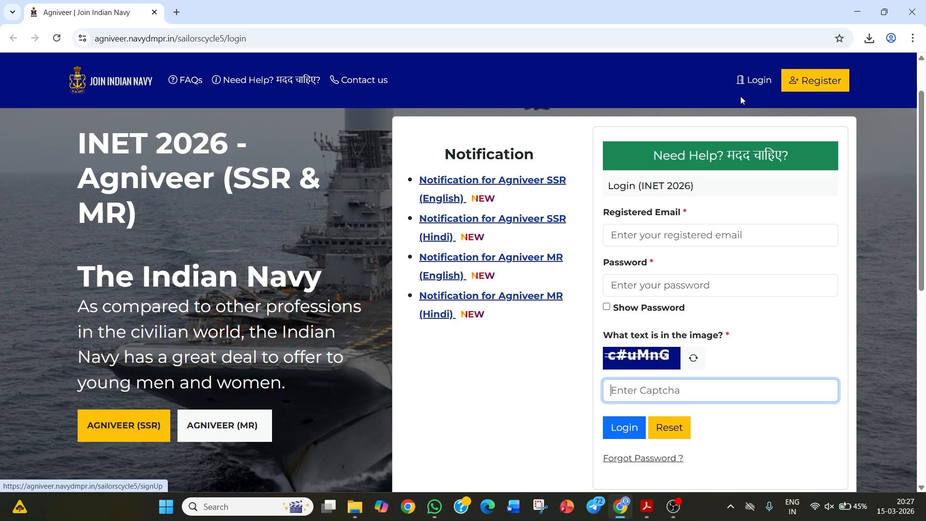
{"action": "left_click", "coordinate": [813, 82]}
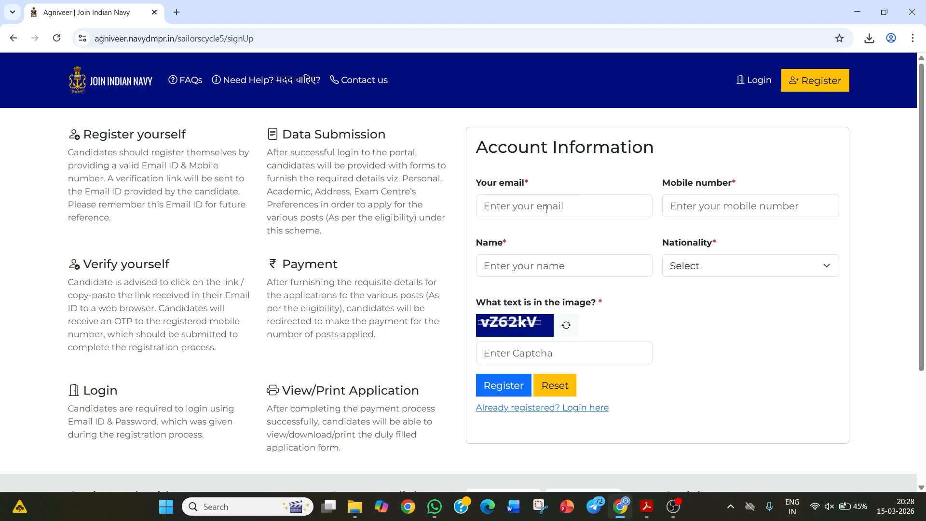
- Go through the registration form's email, mobile number and captcha fields, setting the nationality to Indian
{"action": "left_click", "coordinate": [546, 209]}
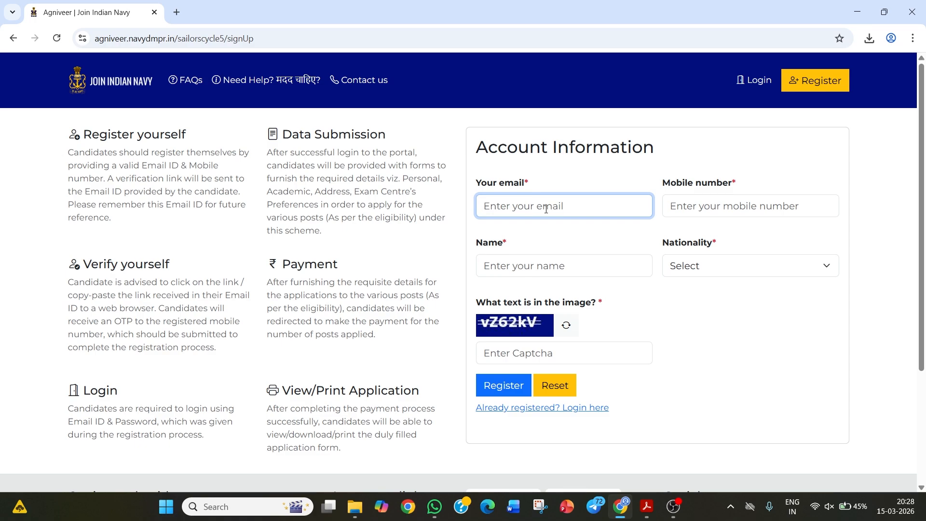
{"action": "left_click", "coordinate": [686, 212]}
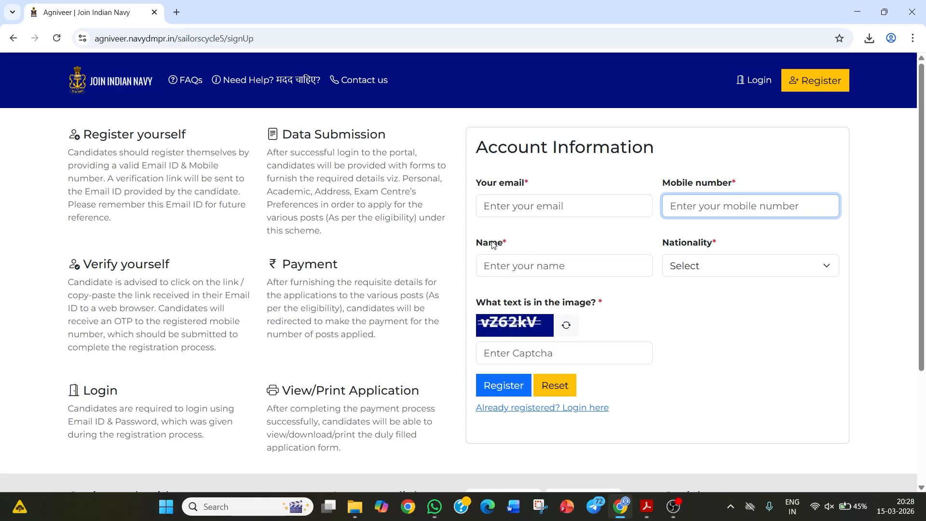
{"action": "left_click", "coordinate": [688, 266]}
{"action": "left_click", "coordinate": [697, 303]}
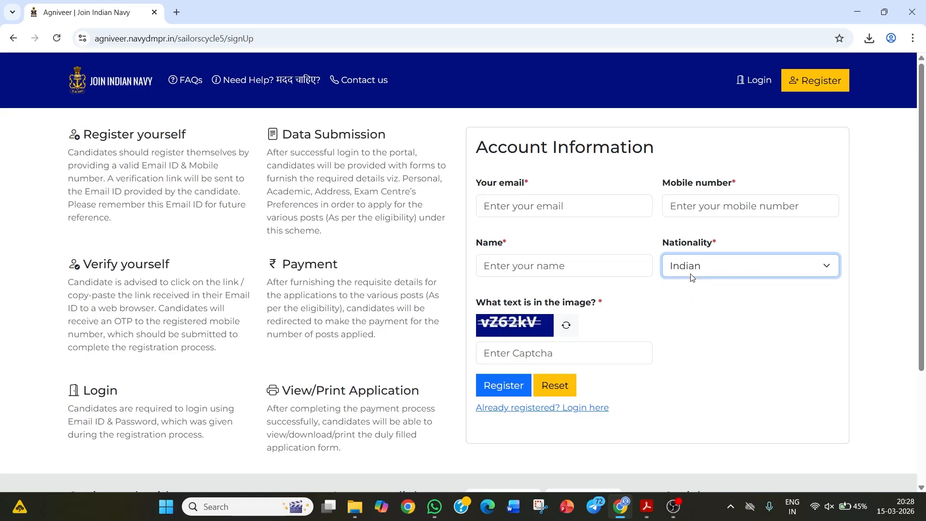
{"action": "left_click", "coordinate": [557, 357]}
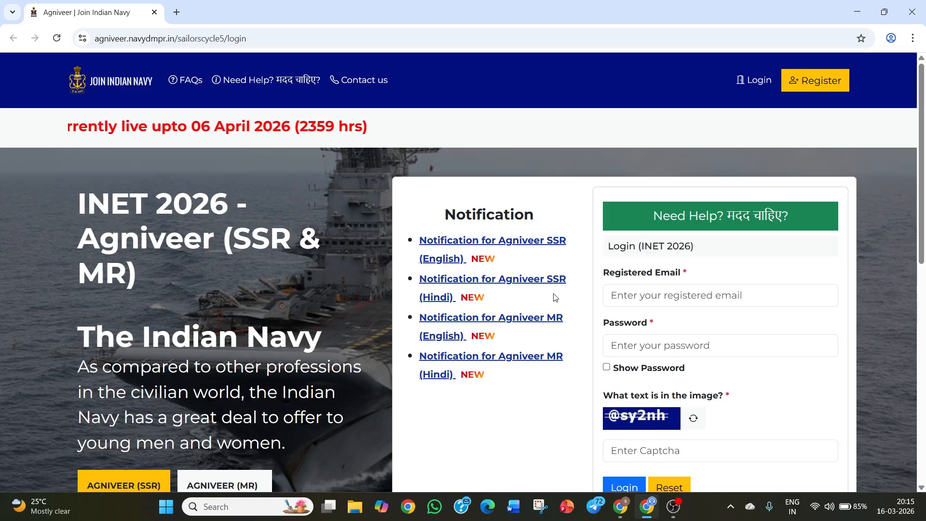
- Go through the email, password and captcha fields of the INET 2026 login form and submit it
{"action": "left_click", "coordinate": [700, 301]}
{"action": "left_click", "coordinate": [640, 342]}
{"action": "scroll", "coordinate": [640, 343], "scroll_direction": "down", "scroll_amount": 1}
{"action": "scroll", "coordinate": [640, 343], "scroll_direction": "down", "scroll_amount": 2}
{"action": "left_click", "coordinate": [639, 333]}
{"action": "left_click", "coordinate": [627, 372]}
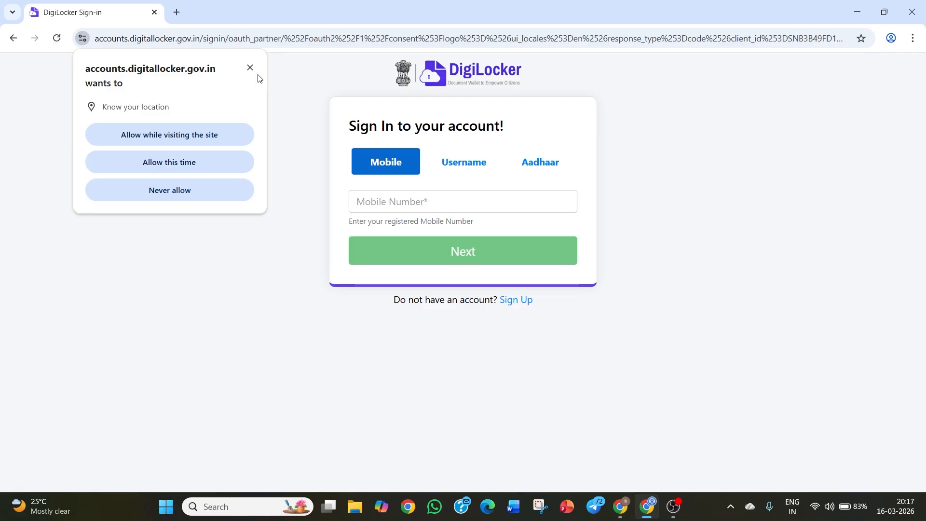
- Dismiss the location requests and look through DigiLocker's Username and Aadhaar sign-in options
{"action": "left_click", "coordinate": [250, 68]}
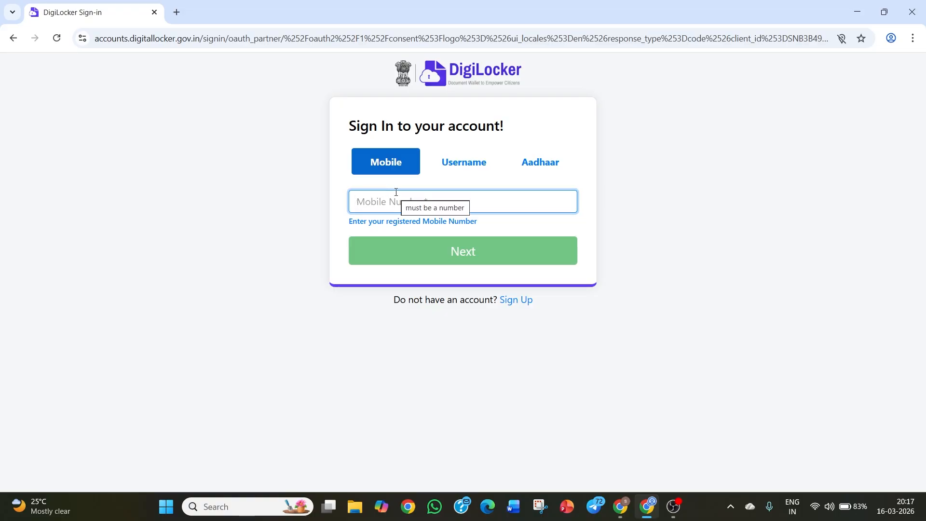
{"action": "left_click", "coordinate": [452, 173]}
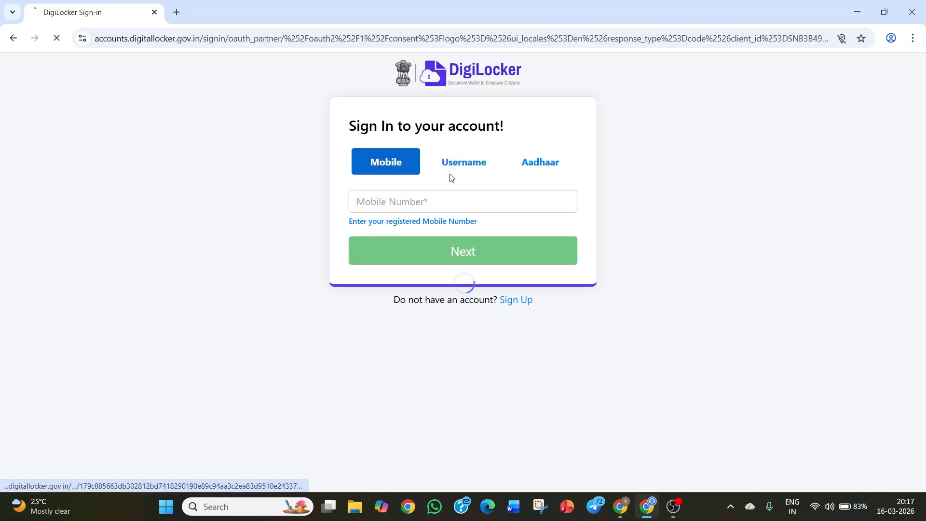
{"action": "left_click", "coordinate": [249, 68]}
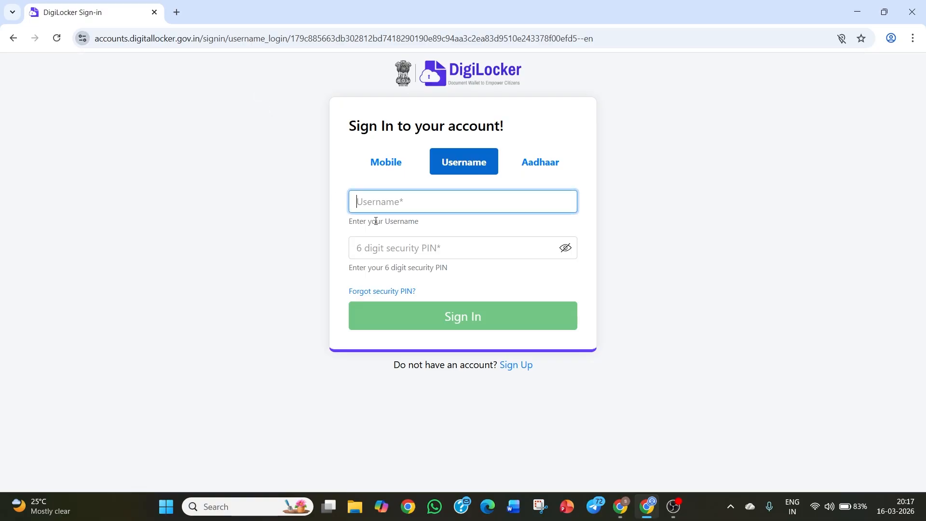
{"action": "left_click", "coordinate": [387, 247]}
{"action": "left_click", "coordinate": [533, 166]}
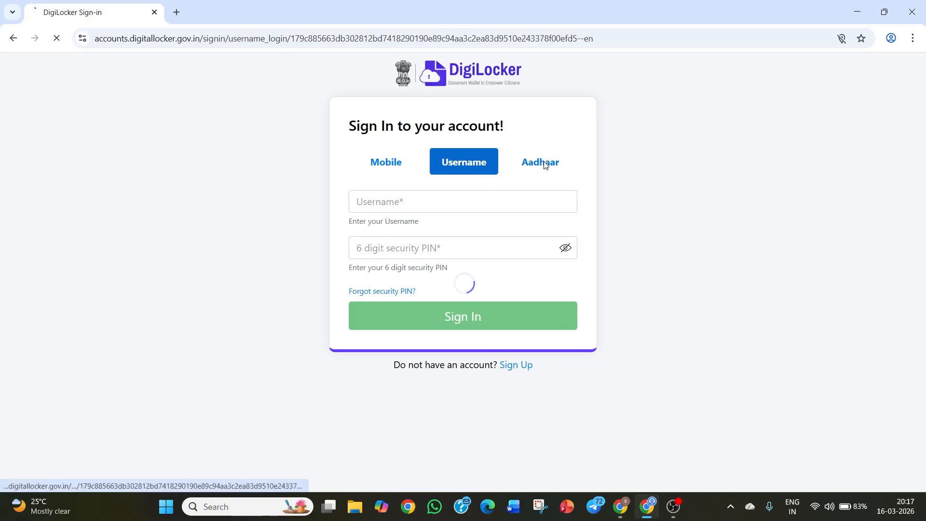
{"action": "left_click", "coordinate": [251, 70]}
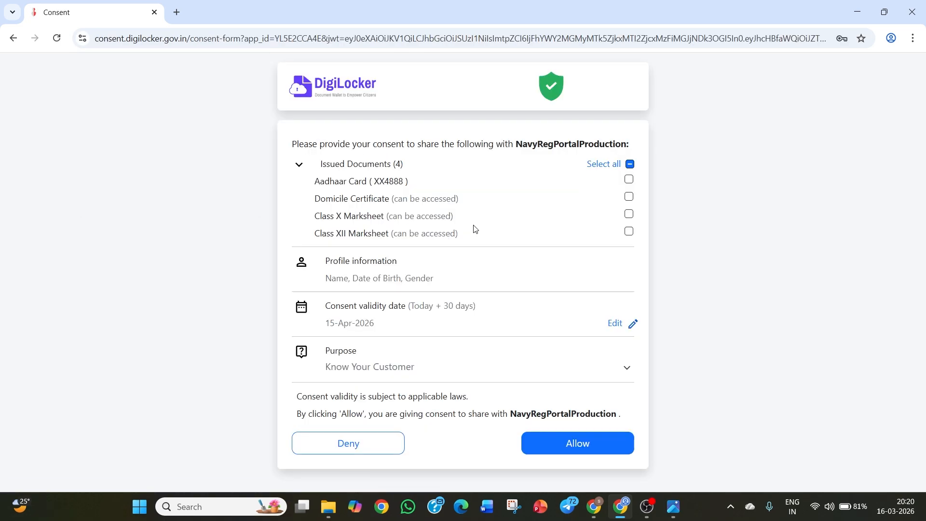
- Select all issued documents on the DigiLocker consent form and allow sharing them with NavyRegPortalProduction
{"action": "left_click", "coordinate": [629, 164]}
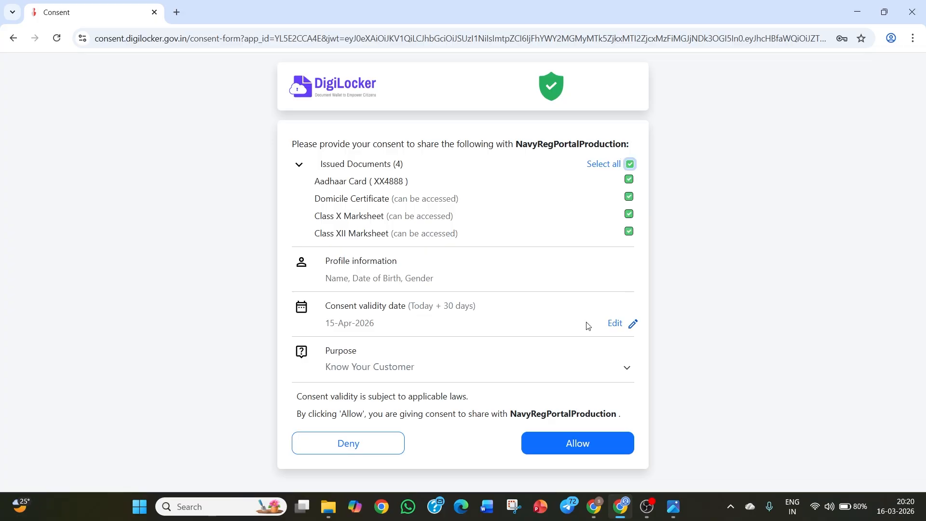
{"action": "left_click", "coordinate": [579, 443]}
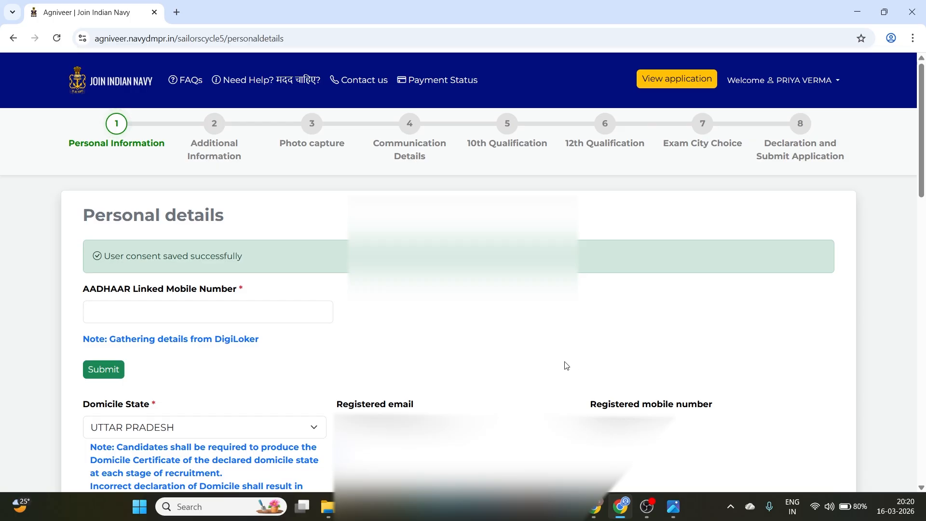
- Examine the Personal details form from the domicile state and date-of-birth rules through the name fields to the photograph, signature and domicile proof uploads
{"action": "scroll", "coordinate": [181, 264], "scroll_direction": "down", "scroll_amount": 5}
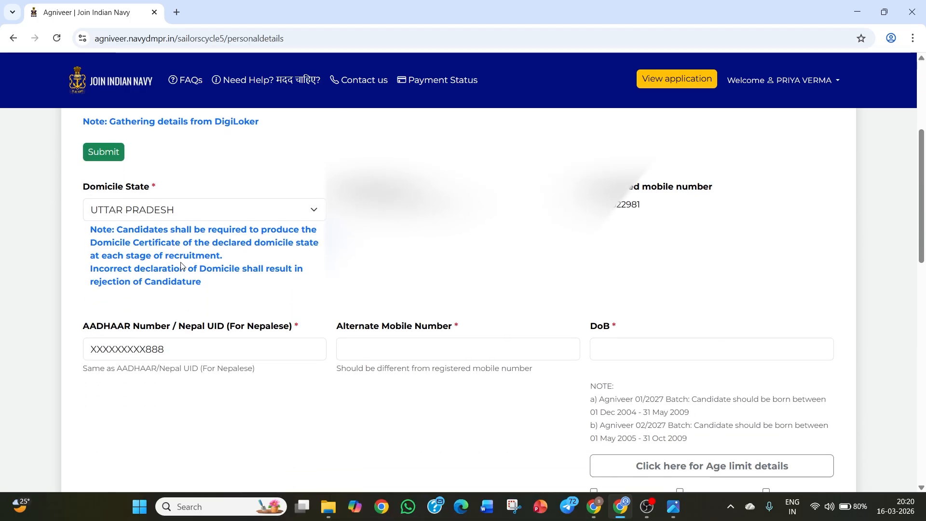
{"action": "left_click", "coordinate": [190, 191]}
{"action": "scroll", "coordinate": [168, 416], "scroll_direction": "down", "scroll_amount": 1}
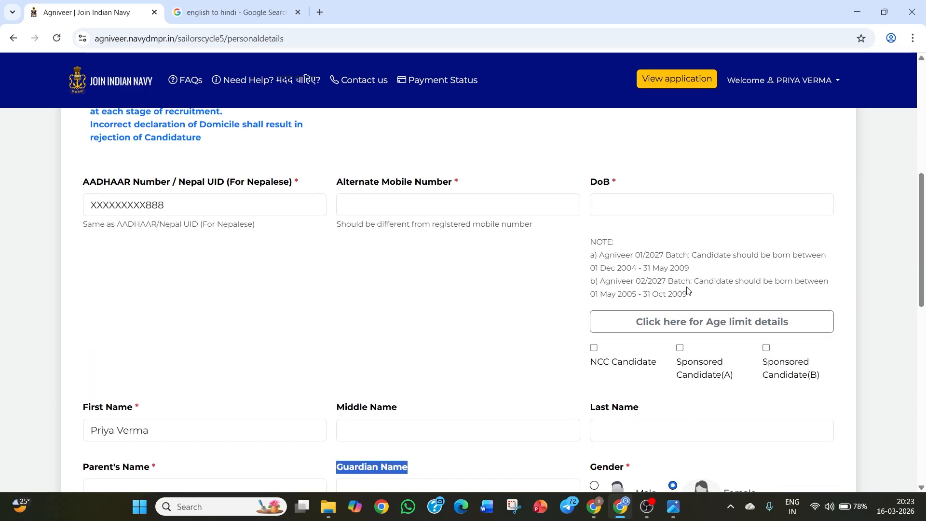
{"action": "scroll", "coordinate": [688, 289], "scroll_direction": "down", "scroll_amount": 1}
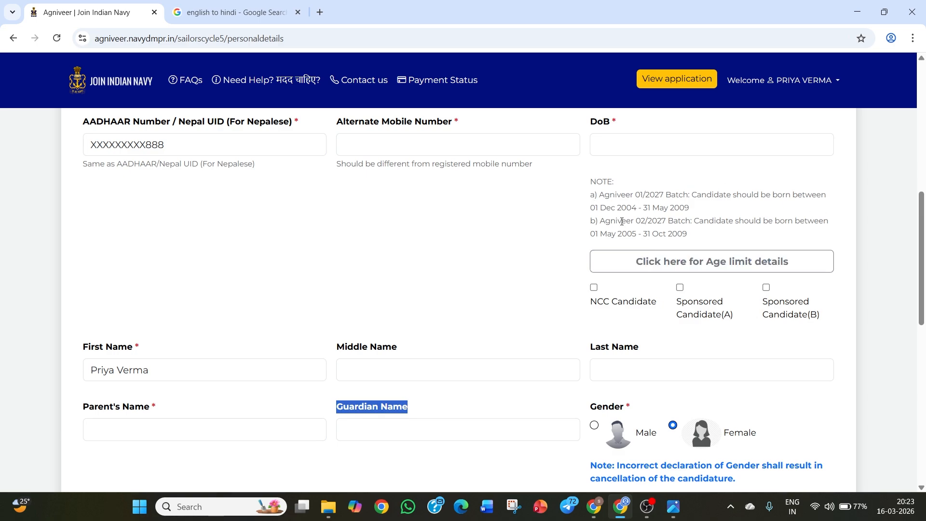
{"action": "scroll", "coordinate": [574, 230], "scroll_direction": "down", "scroll_amount": 1}
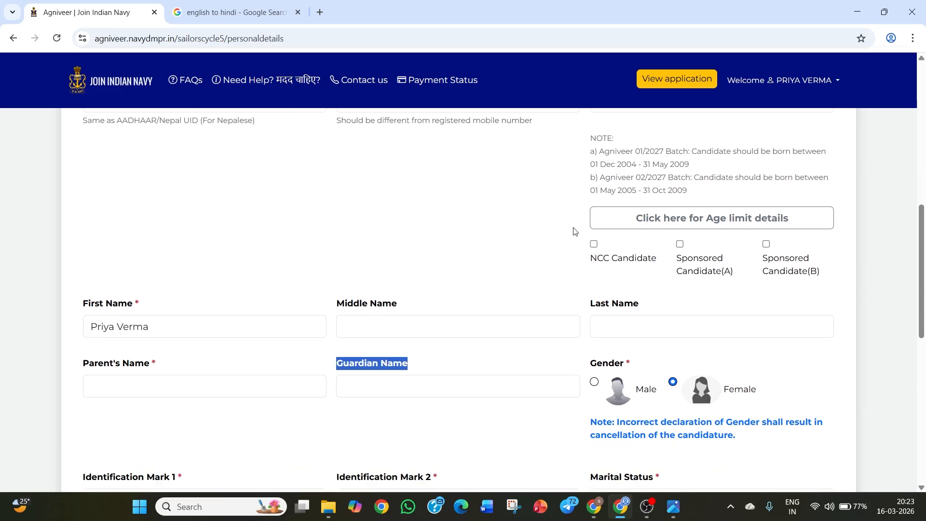
{"action": "scroll", "coordinate": [149, 287], "scroll_direction": "down", "scroll_amount": 1}
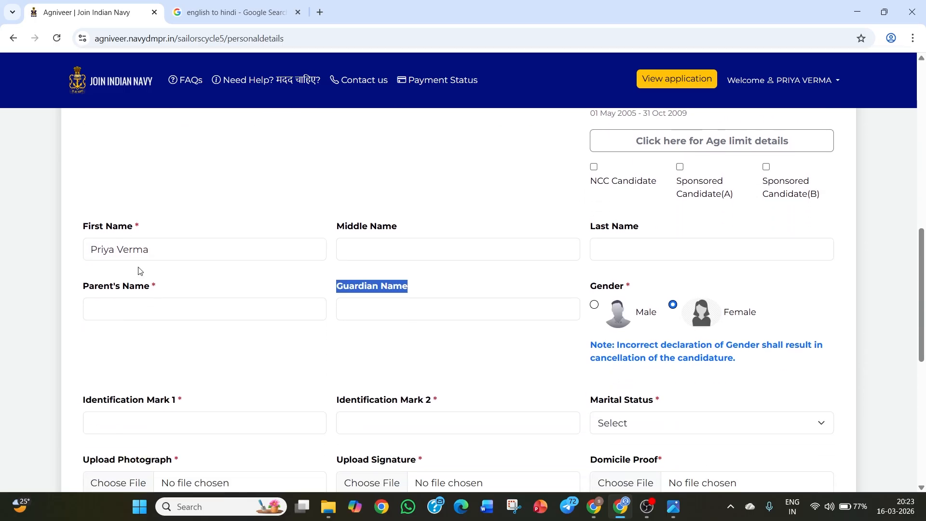
{"action": "left_click", "coordinate": [113, 245]}
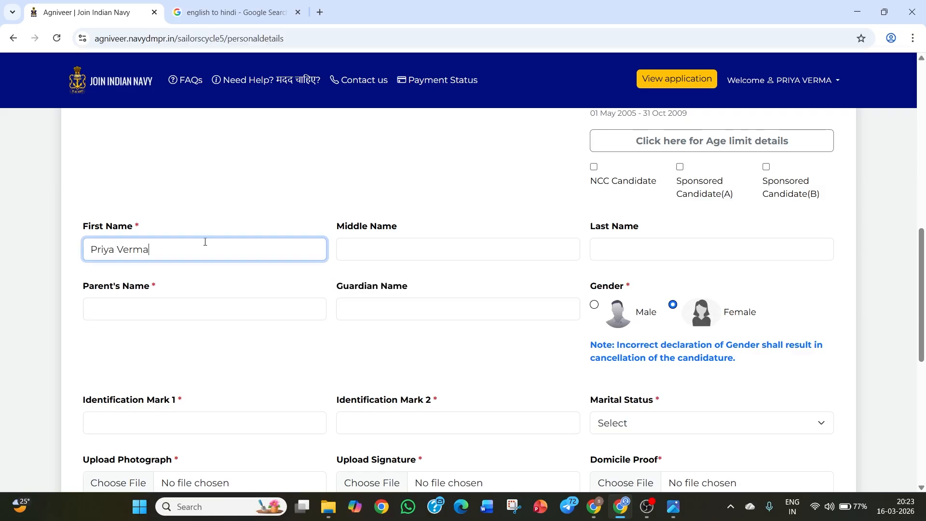
{"action": "key", "text": "ctrl+shift+Left"}
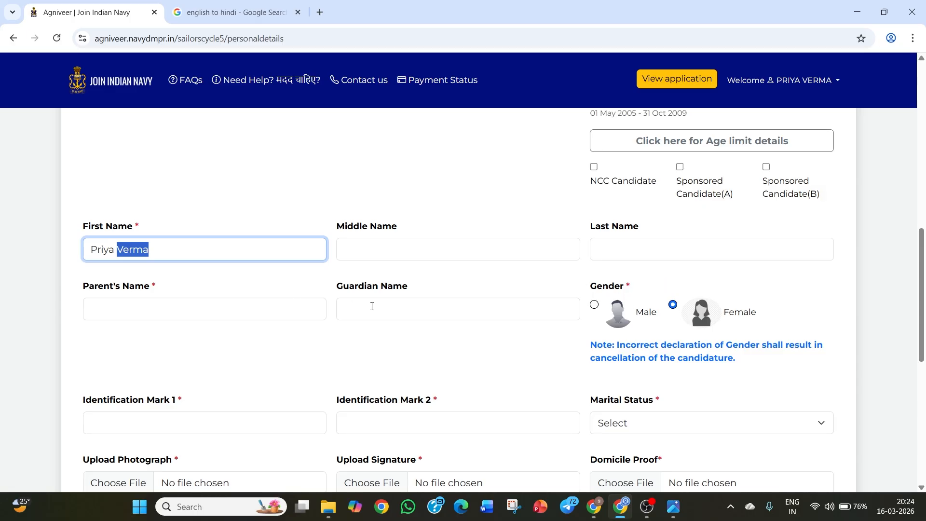
{"action": "scroll", "coordinate": [388, 315], "scroll_direction": "down", "scroll_amount": 2}
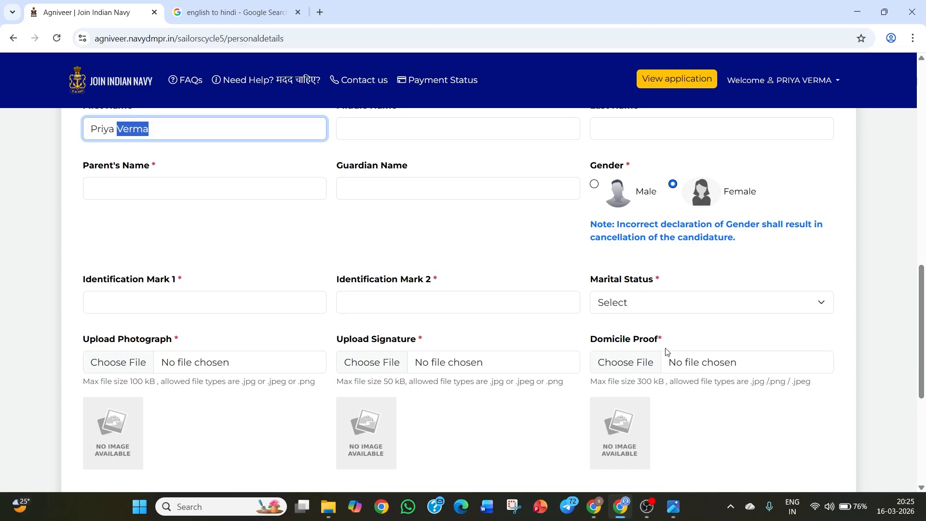
{"action": "scroll", "coordinate": [666, 351], "scroll_direction": "down", "scroll_amount": 2}
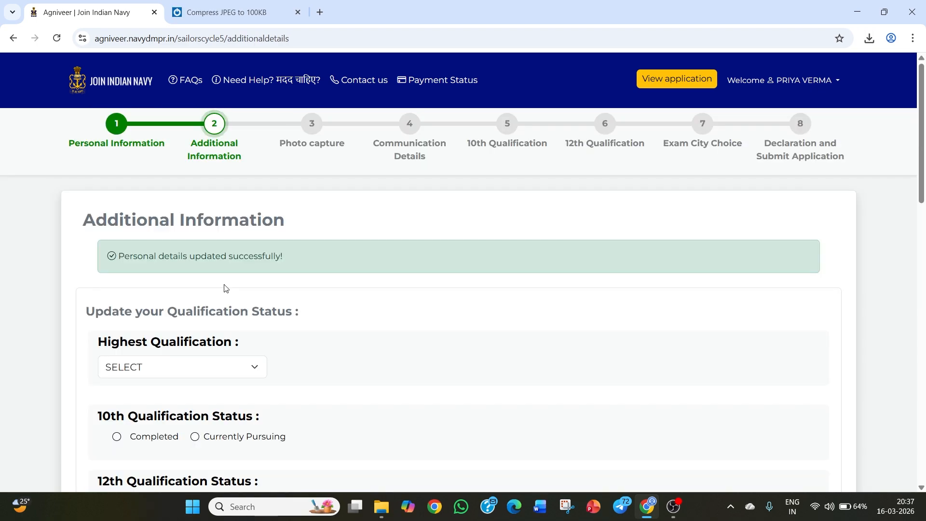
- Mark the 10th qualification as Completed and answer No to being diploma qualified
{"action": "scroll", "coordinate": [138, 303], "scroll_direction": "down", "scroll_amount": 1}
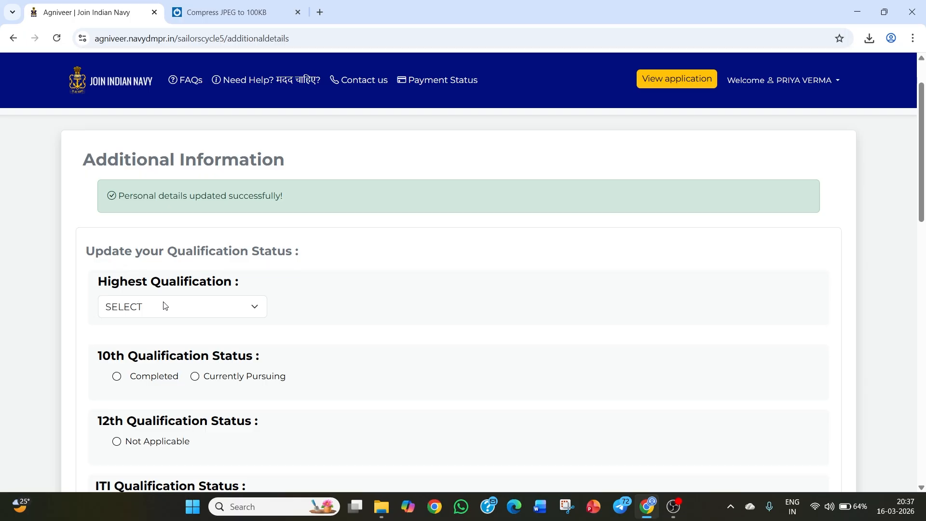
{"action": "scroll", "coordinate": [164, 306], "scroll_direction": "down", "scroll_amount": 1}
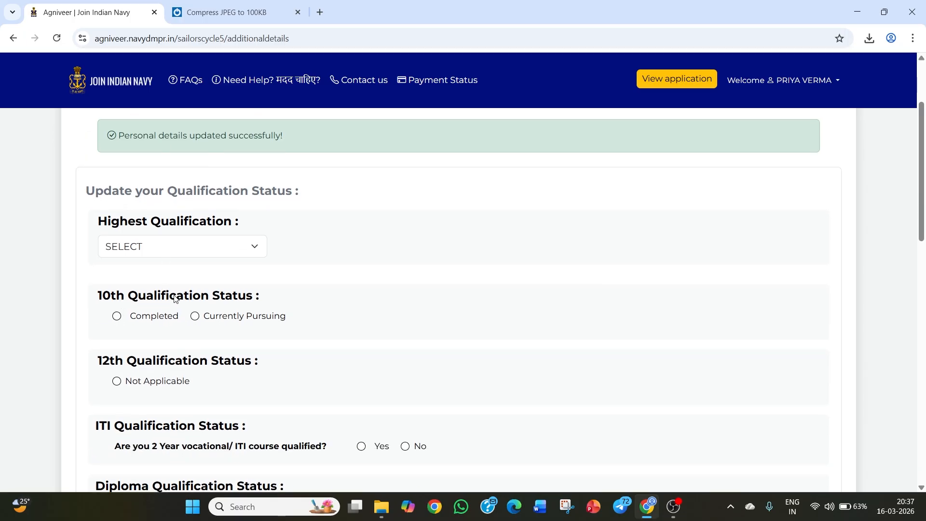
{"action": "left_click", "coordinate": [117, 316]}
{"action": "scroll", "coordinate": [117, 249], "scroll_direction": "down", "scroll_amount": 2}
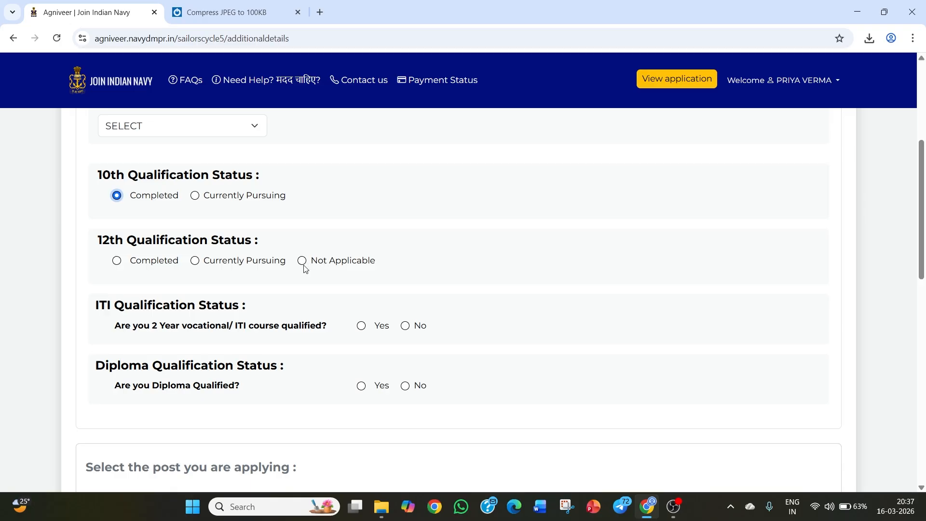
{"action": "scroll", "coordinate": [304, 268], "scroll_direction": "down", "scroll_amount": 1}
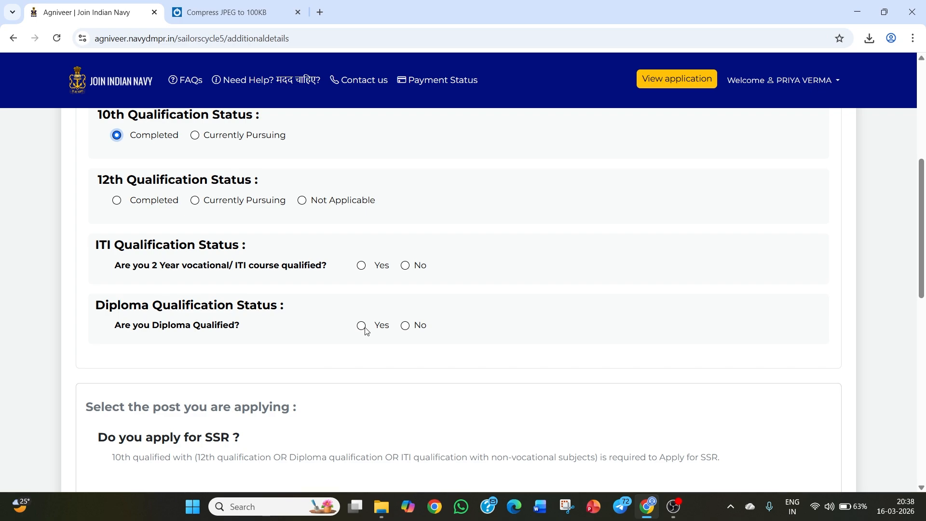
{"action": "left_click", "coordinate": [404, 326]}
- Look at the SSR application declaration, answering No for the SSR post and Yes for the MR post
{"action": "scroll", "coordinate": [390, 313], "scroll_direction": "down", "scroll_amount": 4}
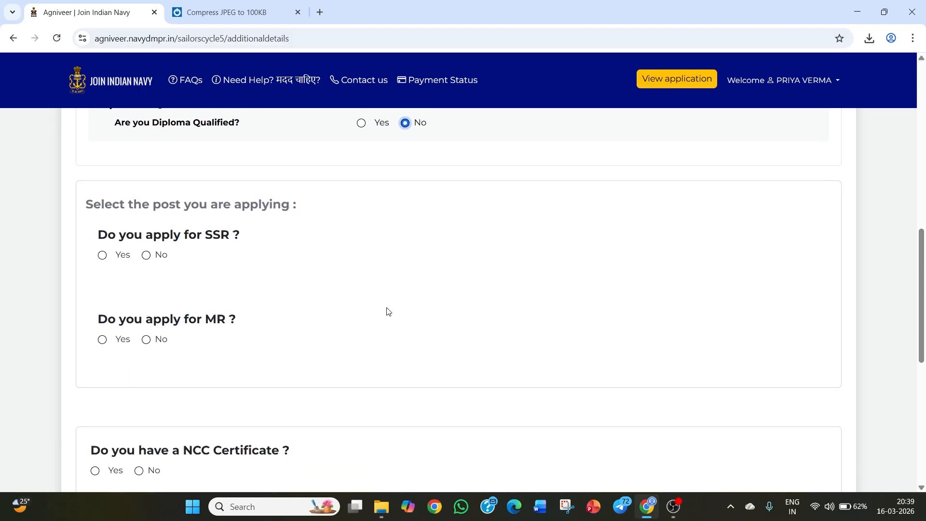
{"action": "left_click", "coordinate": [102, 256]}
{"action": "scroll", "coordinate": [188, 294], "scroll_direction": "down", "scroll_amount": 1}
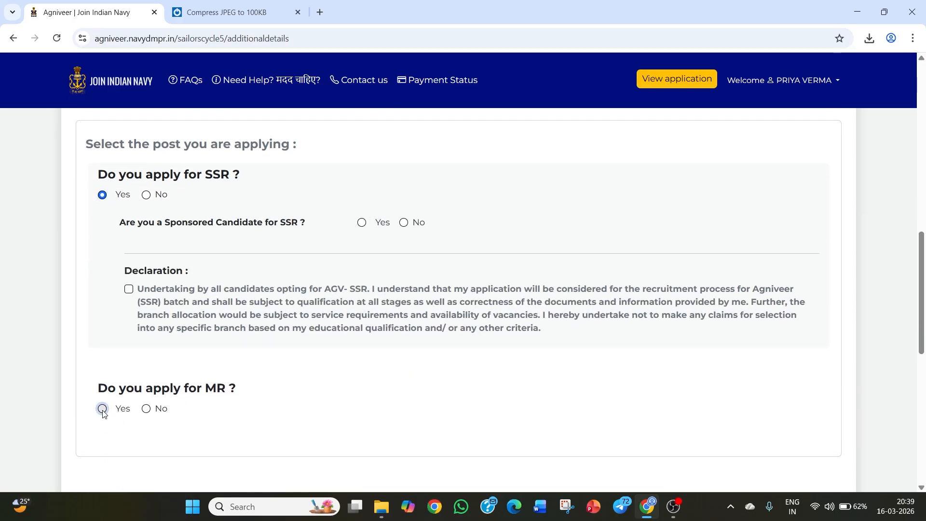
{"action": "left_click", "coordinate": [102, 410]}
{"action": "scroll", "coordinate": [219, 334], "scroll_direction": "down", "scroll_amount": 1}
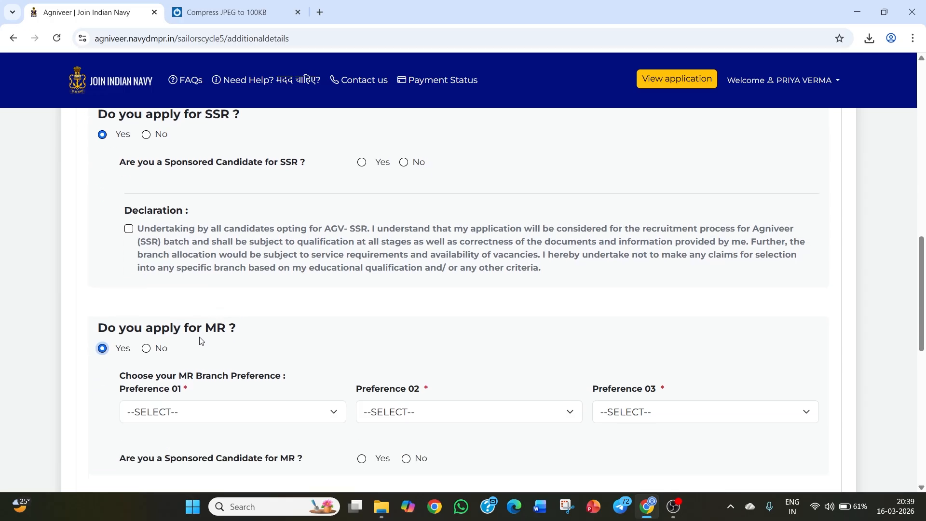
{"action": "left_click", "coordinate": [146, 134]}
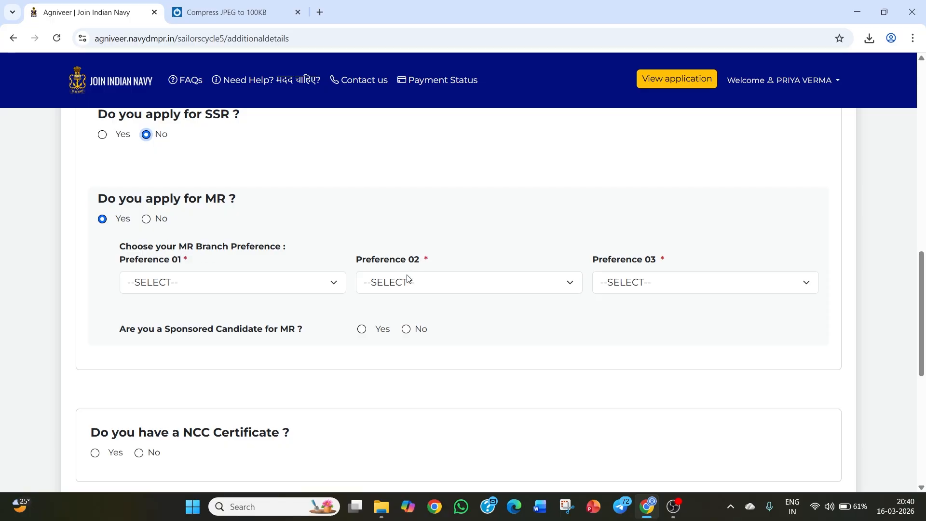
- Answer Yes to having an NCC certificate to view its detail fields, and switch the answer back to No
{"action": "scroll", "coordinate": [622, 284], "scroll_direction": "down", "scroll_amount": 1}
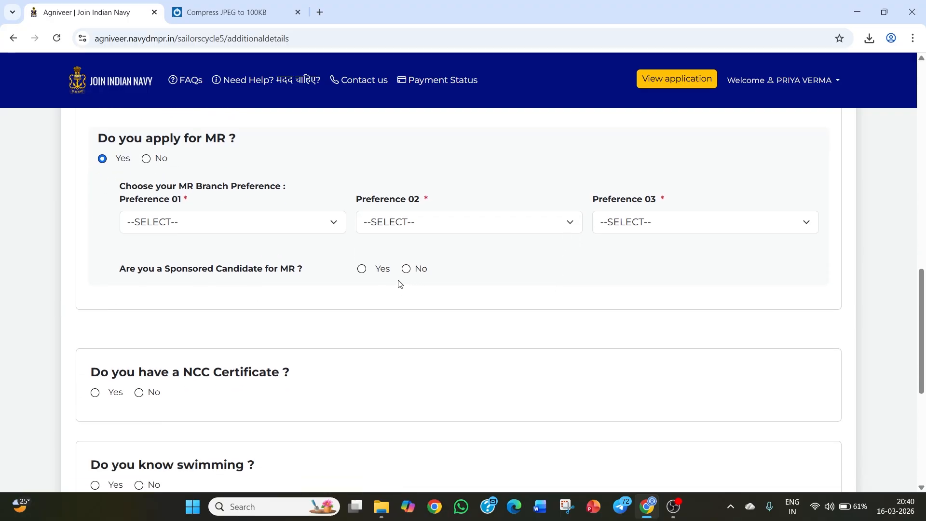
{"action": "scroll", "coordinate": [397, 283], "scroll_direction": "down", "scroll_amount": 1}
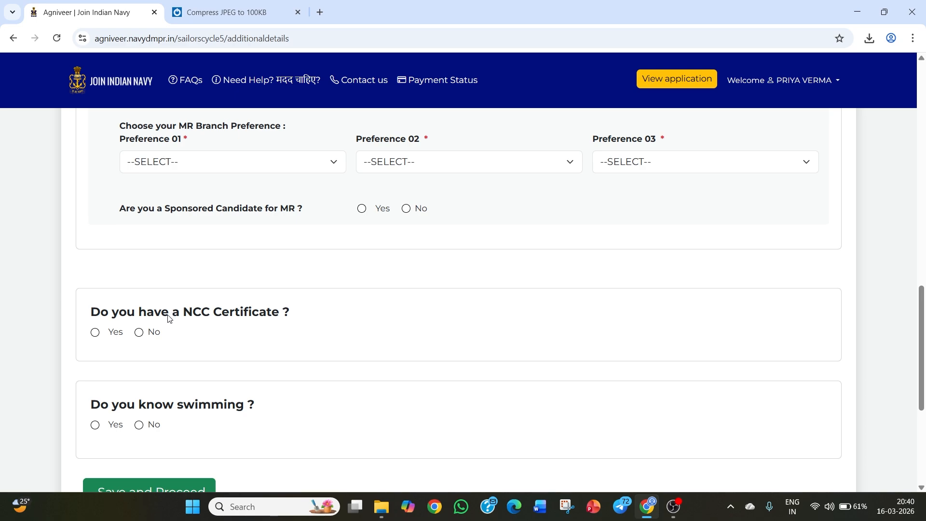
{"action": "left_click", "coordinate": [110, 333]}
{"action": "scroll", "coordinate": [244, 317], "scroll_direction": "down", "scroll_amount": 2}
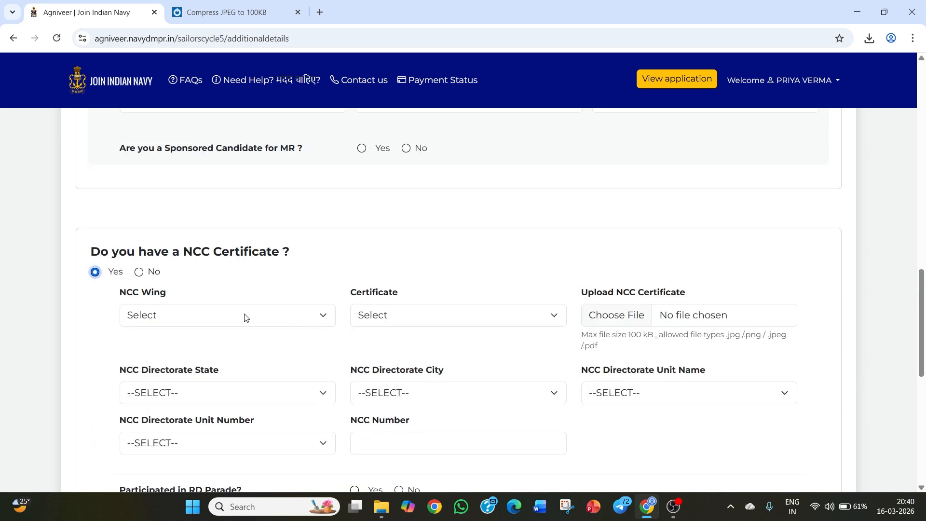
{"action": "left_click", "coordinate": [141, 217]}
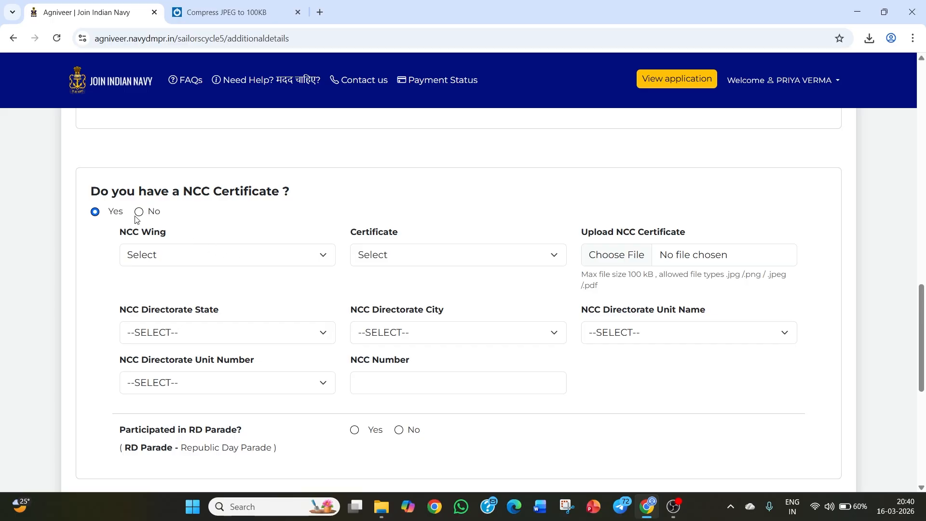
- Answer No to both the NCC certificate and swimming questions, save the additional details and confirm the MR post selection
{"action": "left_click", "coordinate": [139, 214]}
{"action": "scroll", "coordinate": [179, 239], "scroll_direction": "down", "scroll_amount": 1}
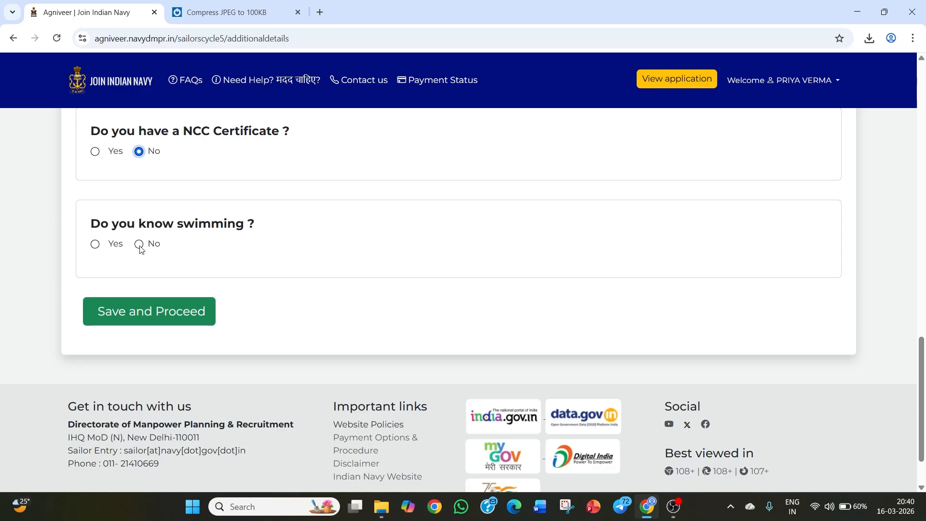
{"action": "left_click", "coordinate": [146, 320]}
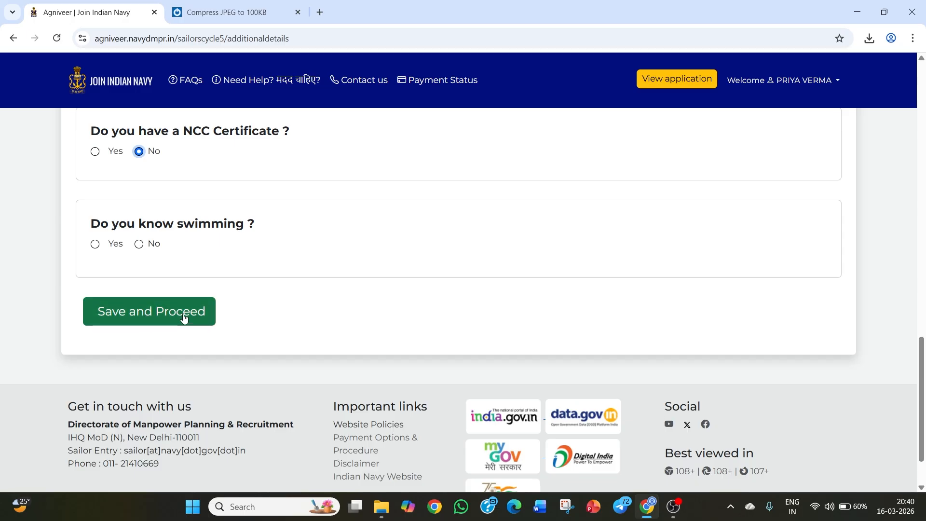
{"action": "left_click", "coordinate": [192, 311]}
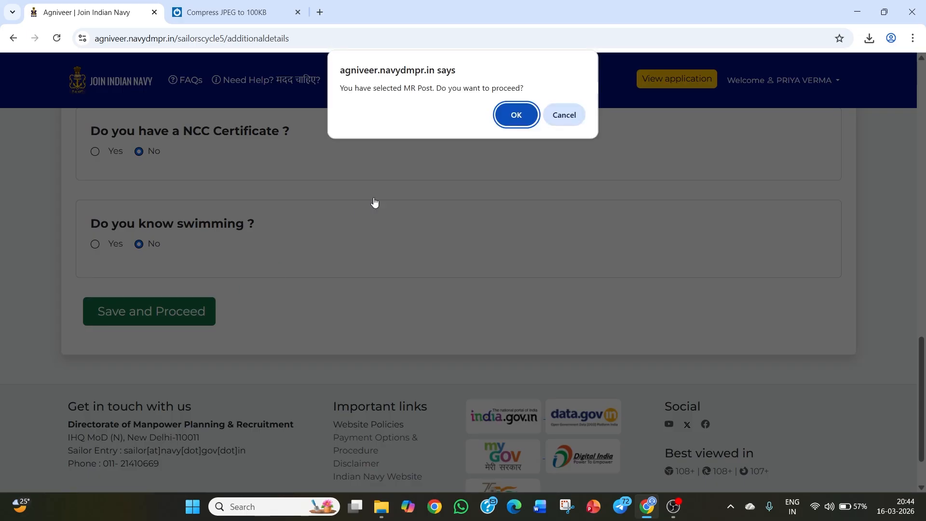
{"action": "left_click", "coordinate": [513, 121]}
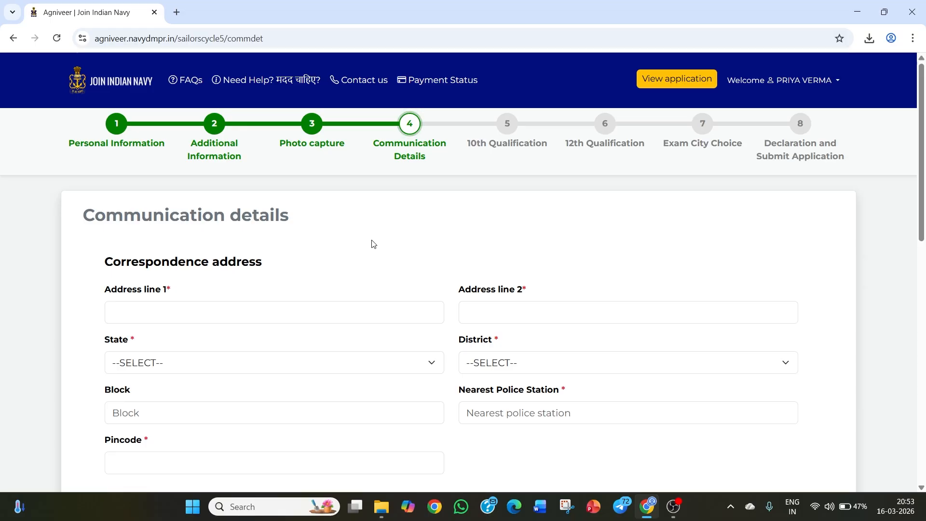
- Select UTTAR PRADESH as the correspondence address state and look over the remaining communication fields
{"action": "scroll", "coordinate": [265, 348], "scroll_direction": "down", "scroll_amount": 1}
{"action": "left_click", "coordinate": [244, 302]}
{"action": "scroll", "coordinate": [215, 182], "scroll_direction": "down", "scroll_amount": 5}
{"action": "scroll", "coordinate": [215, 181], "scroll_direction": "down", "scroll_amount": 1}
{"action": "left_click", "coordinate": [173, 264]}
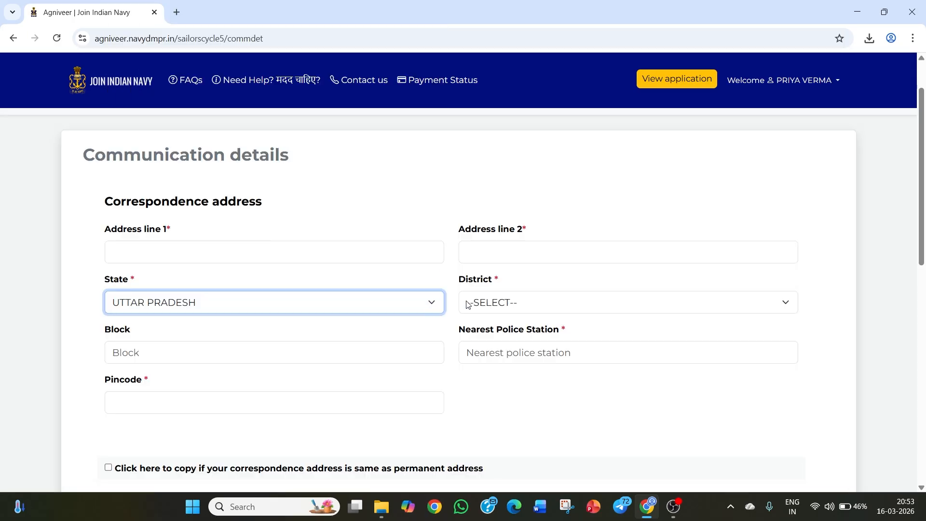
{"action": "left_click", "coordinate": [467, 304]}
{"action": "left_click", "coordinate": [232, 346]}
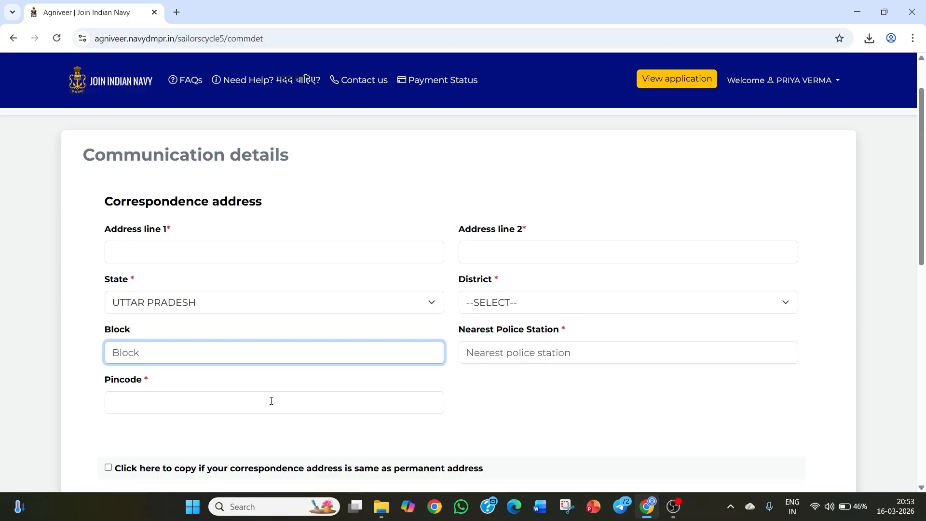
{"action": "scroll", "coordinate": [257, 399], "scroll_direction": "up", "scroll_amount": 1}
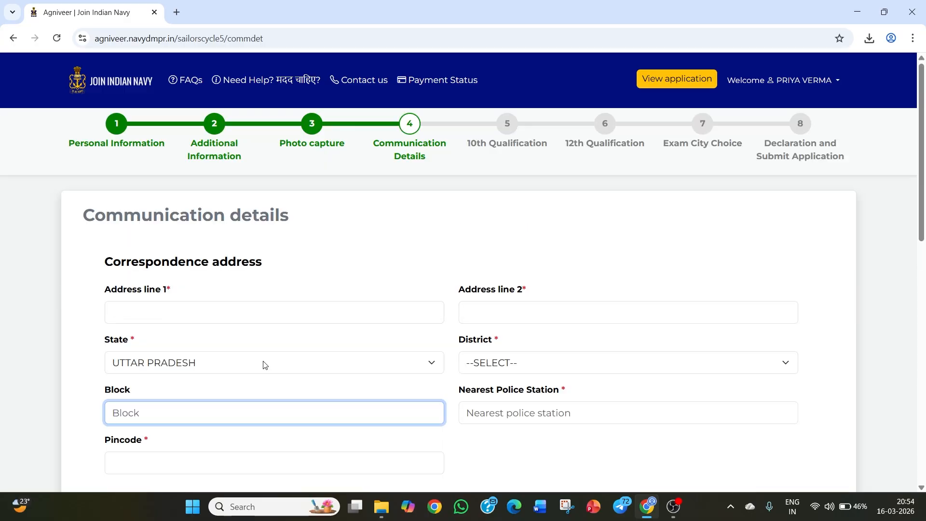
{"action": "scroll", "coordinate": [263, 364], "scroll_direction": "down", "scroll_amount": 7}
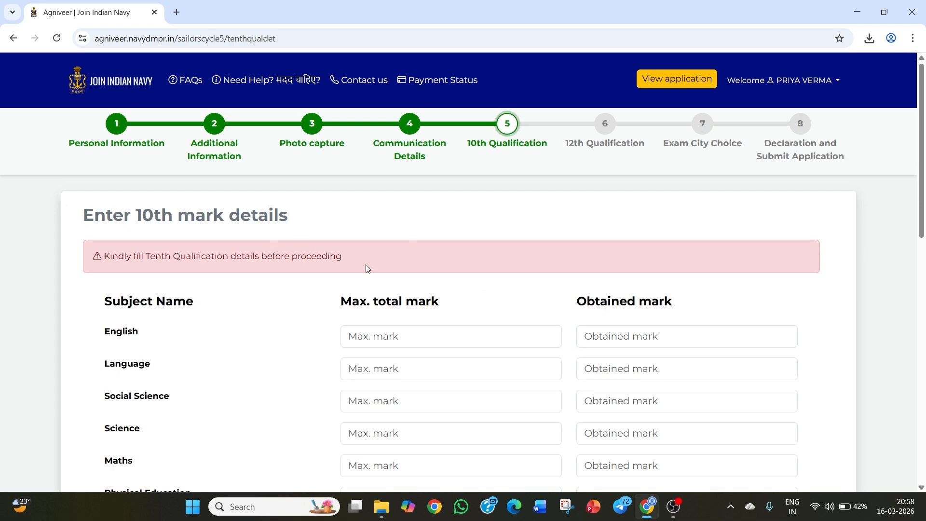
- Examine the 10th mark details form from the subject marks through the mark sheet serial number, board, states and school name to the mark sheet upload
{"action": "scroll", "coordinate": [306, 285], "scroll_direction": "down", "scroll_amount": 1}
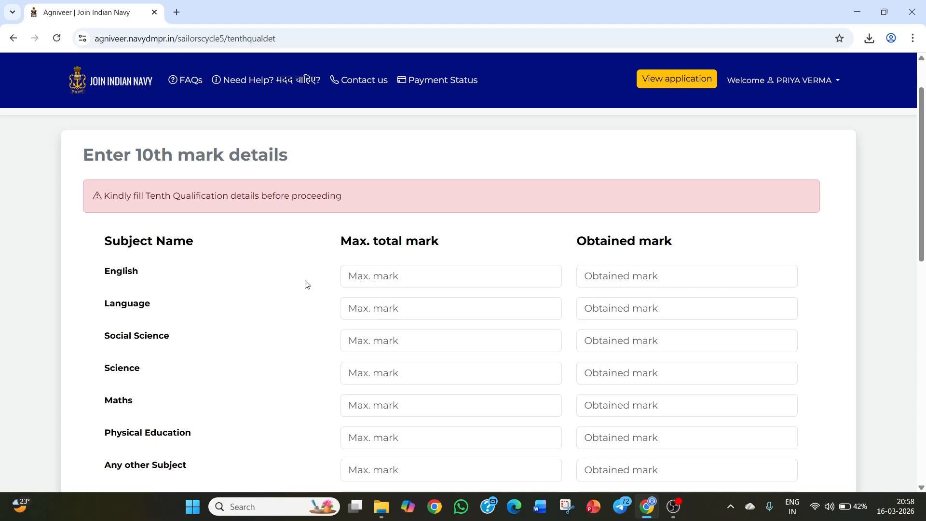
{"action": "left_click", "coordinate": [434, 276]}
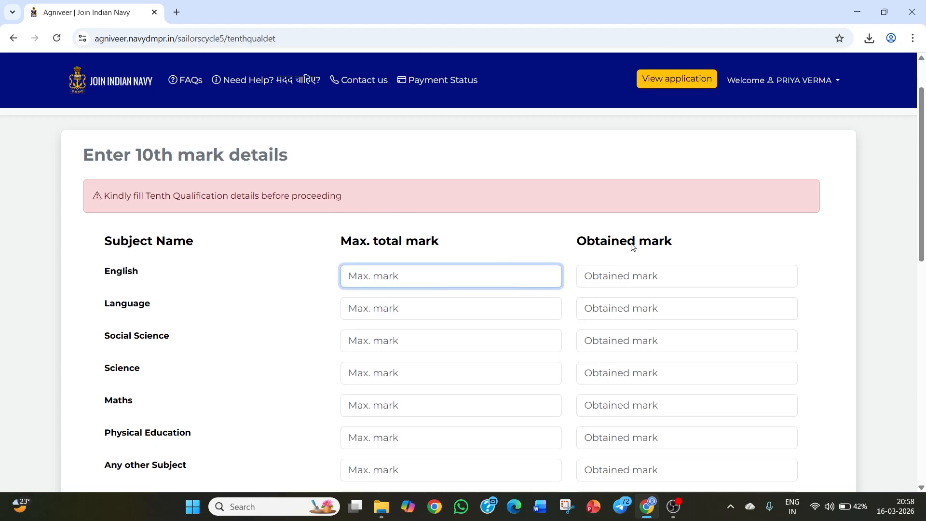
{"action": "scroll", "coordinate": [625, 283], "scroll_direction": "down", "scroll_amount": 4}
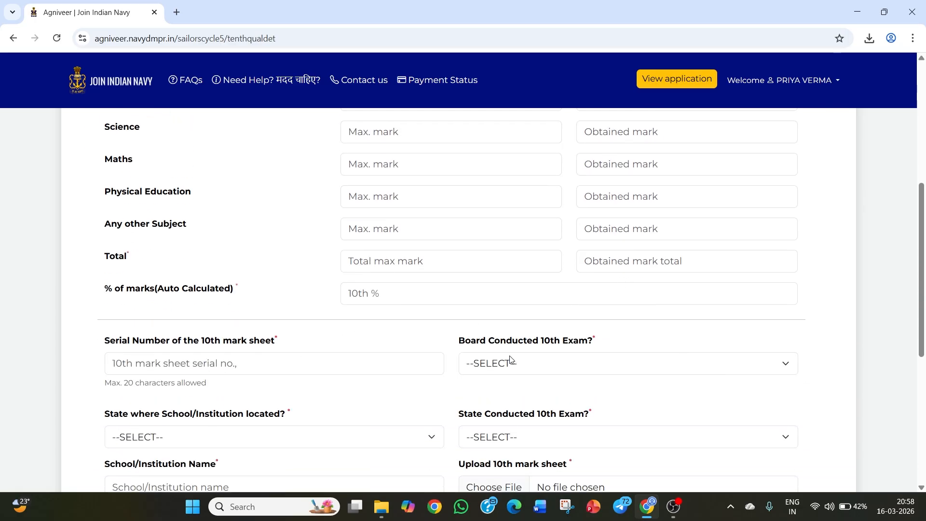
{"action": "scroll", "coordinate": [511, 359], "scroll_direction": "down", "scroll_amount": 1}
{"action": "left_click", "coordinate": [283, 375]}
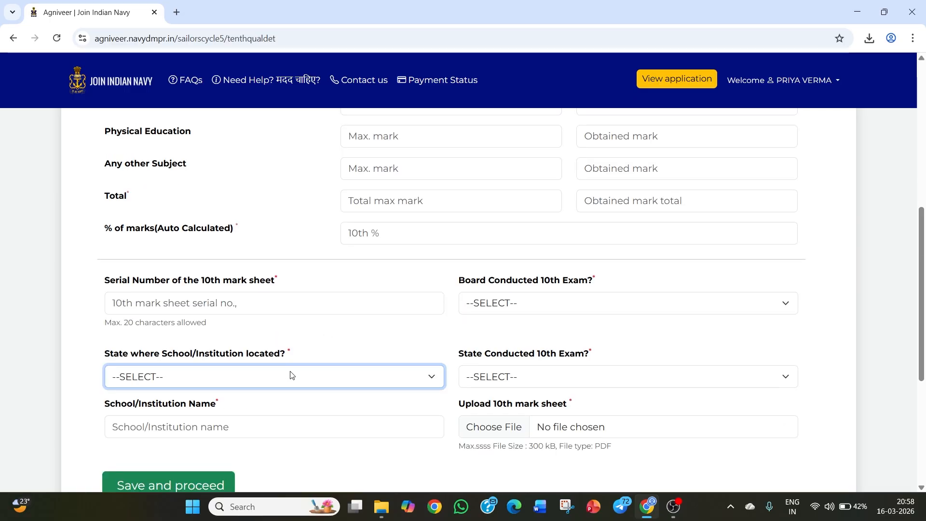
{"action": "left_click", "coordinate": [488, 375]}
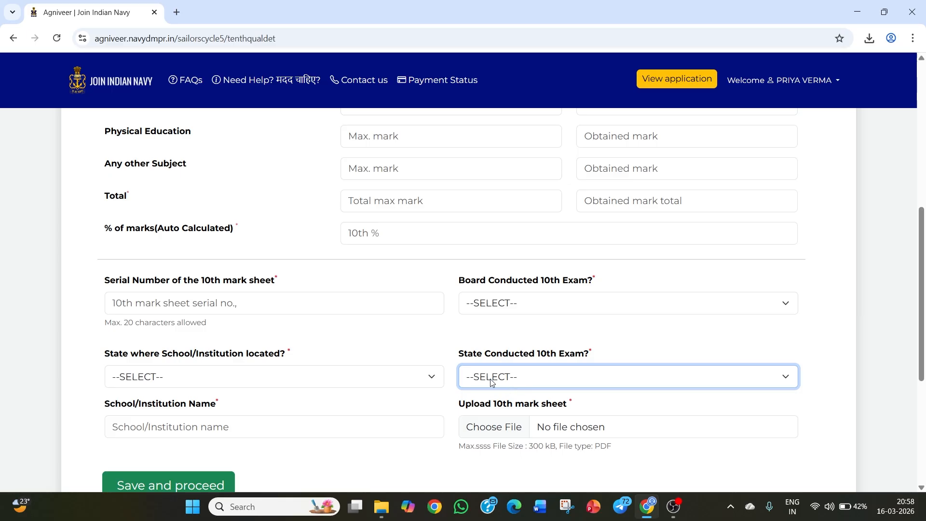
{"action": "left_click", "coordinate": [509, 306]}
{"action": "scroll", "coordinate": [219, 367], "scroll_direction": "down", "scroll_amount": 1}
{"action": "left_click", "coordinate": [219, 367]}
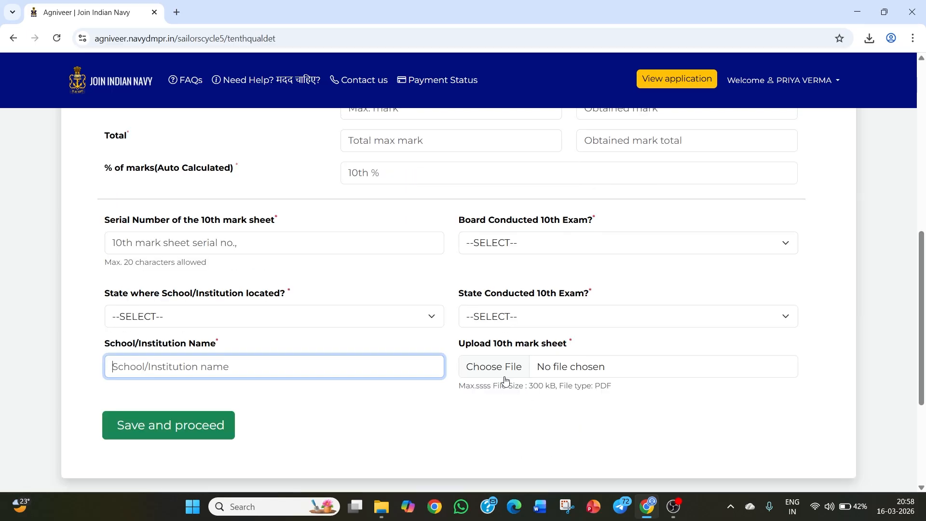
{"action": "scroll", "coordinate": [457, 405], "scroll_direction": "down", "scroll_amount": 1}
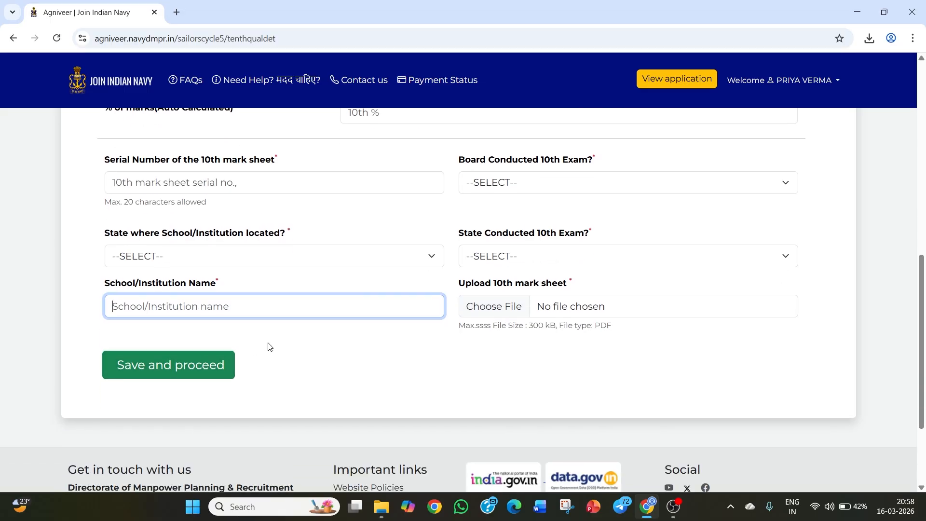
{"action": "key", "text": "Return"}
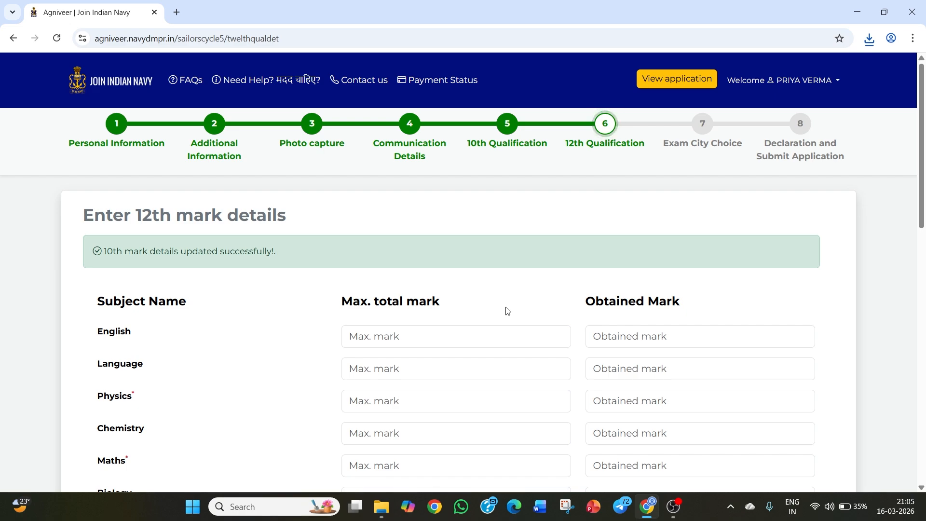
- Look through the 12th mark details form, from the maximum and obtained subject marks to the school, board and mark sheet upload fields
{"action": "scroll", "coordinate": [508, 311], "scroll_direction": "down", "scroll_amount": 1}
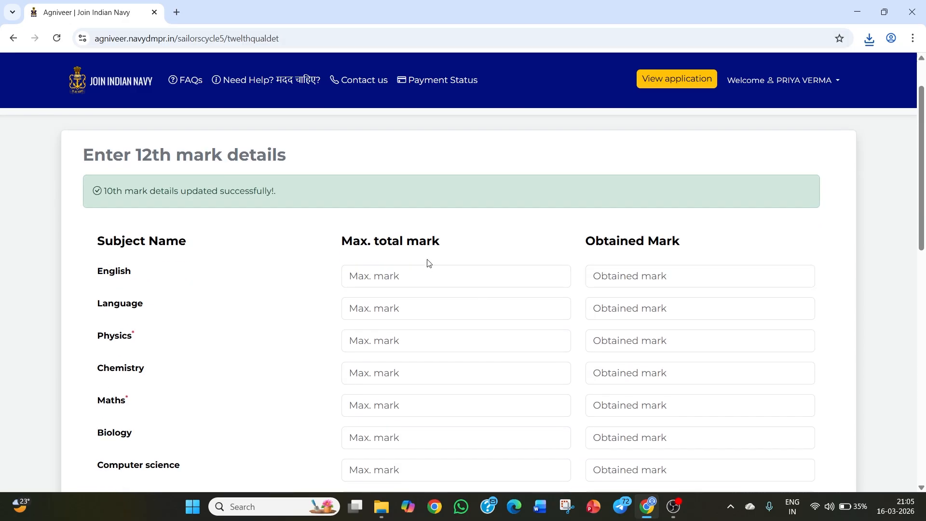
{"action": "left_click", "coordinate": [373, 280]}
{"action": "left_click", "coordinate": [640, 270]}
{"action": "scroll", "coordinate": [638, 270], "scroll_direction": "down", "scroll_amount": 7}
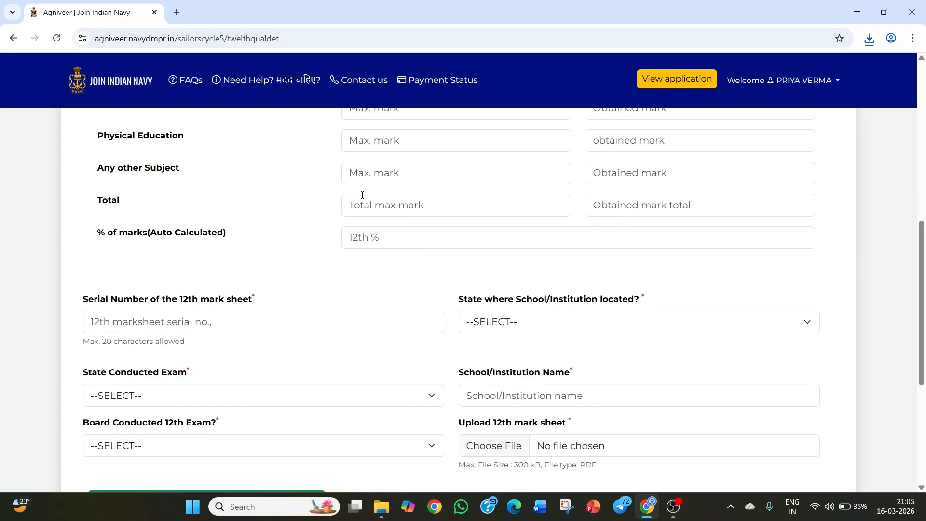
{"action": "scroll", "coordinate": [217, 334], "scroll_direction": "down", "scroll_amount": 1}
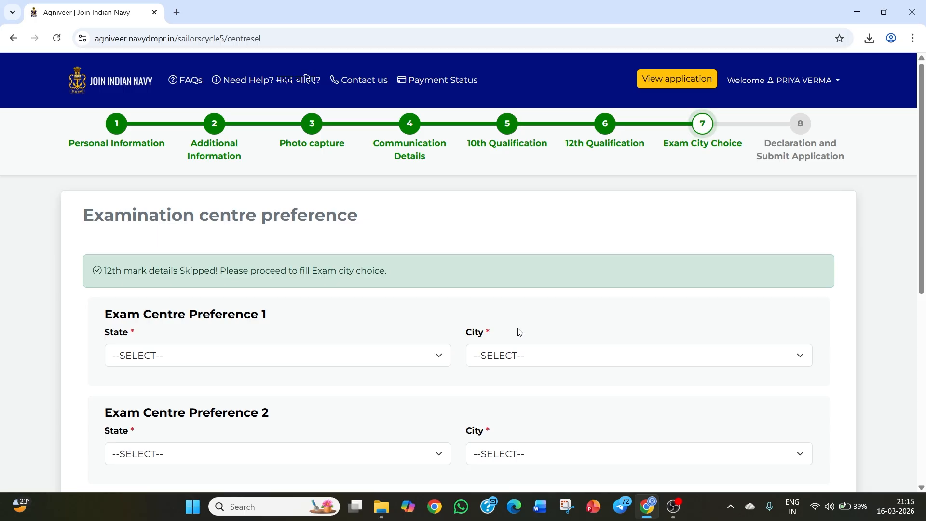
- Review the state and city choices for the three exam centre preferences and save the page to proceed
{"action": "scroll", "coordinate": [520, 332], "scroll_direction": "down", "scroll_amount": 1}
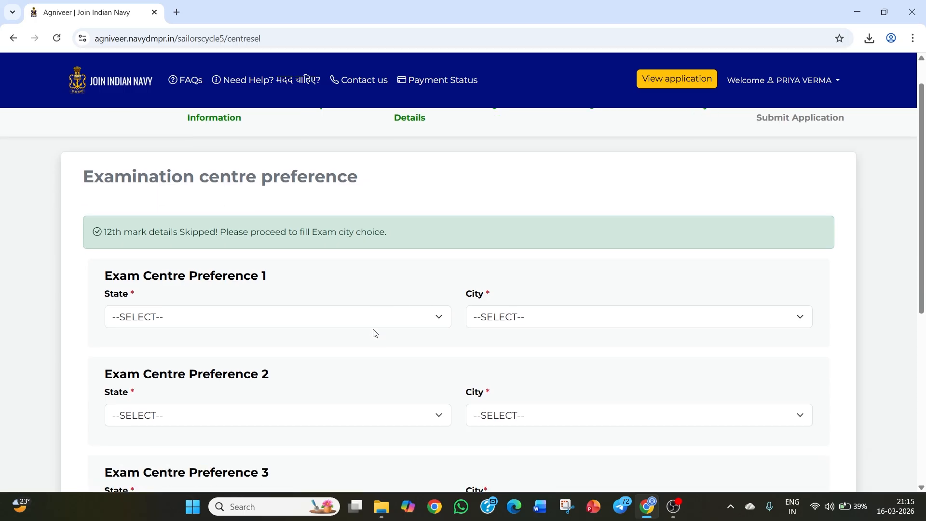
{"action": "scroll", "coordinate": [562, 293], "scroll_direction": "down", "scroll_amount": 1}
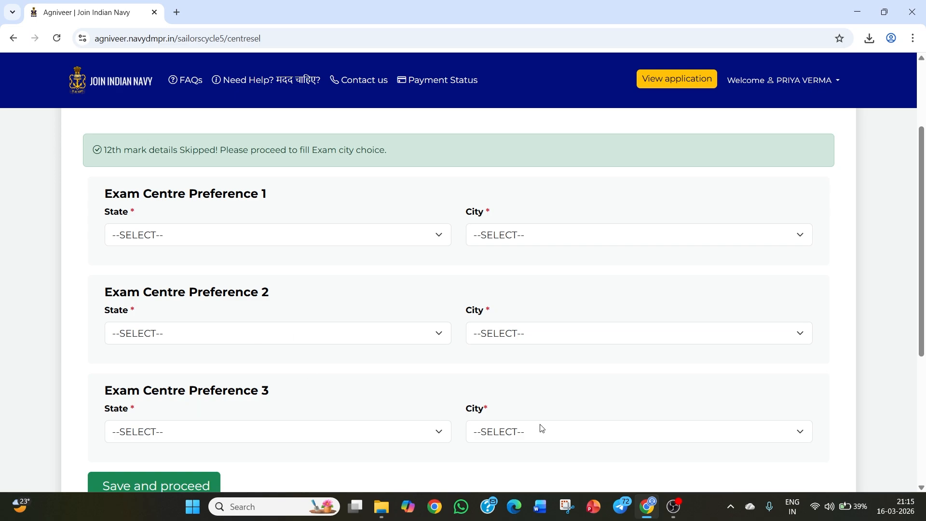
{"action": "scroll", "coordinate": [542, 426], "scroll_direction": "down", "scroll_amount": 2}
{"action": "left_click", "coordinate": [216, 376]}
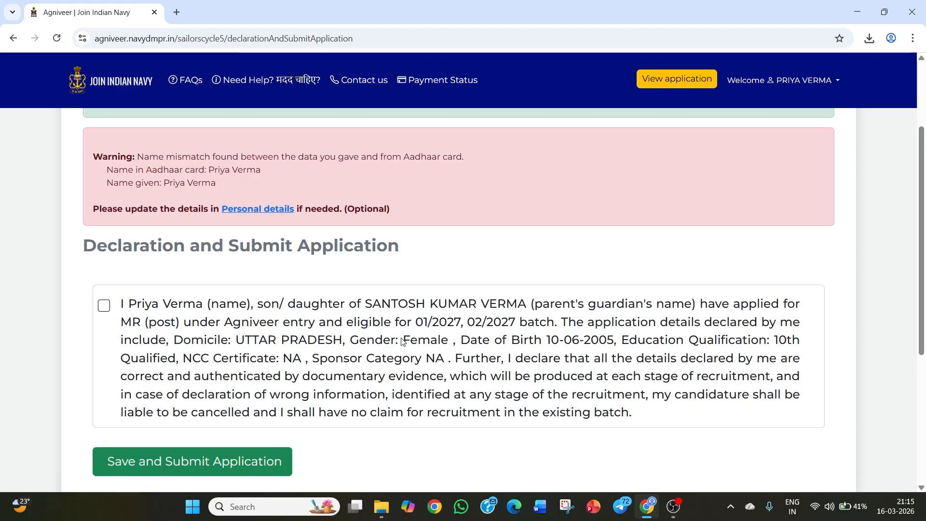
- Review the applicant declaration, accept it, and save and submit the application
{"action": "scroll", "coordinate": [268, 352], "scroll_direction": "up", "scroll_amount": 2}
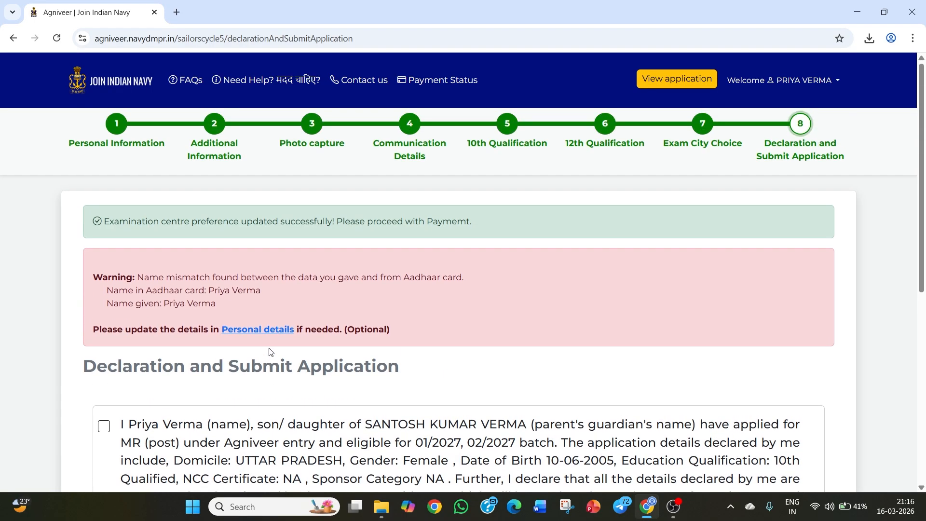
{"action": "scroll", "coordinate": [147, 364], "scroll_direction": "down", "scroll_amount": 1}
{"action": "left_click", "coordinate": [104, 365]}
{"action": "scroll", "coordinate": [269, 351], "scroll_direction": "down", "scroll_amount": 4}
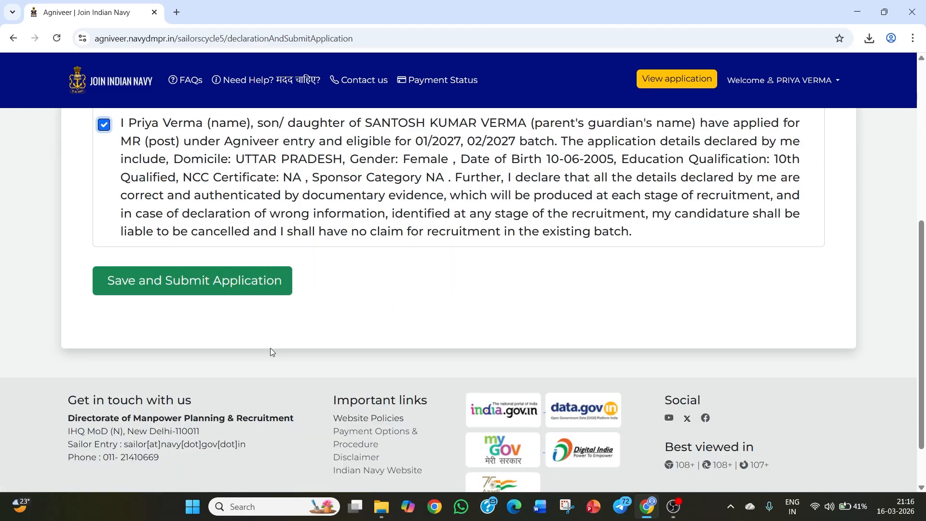
{"action": "left_click", "coordinate": [222, 289]}
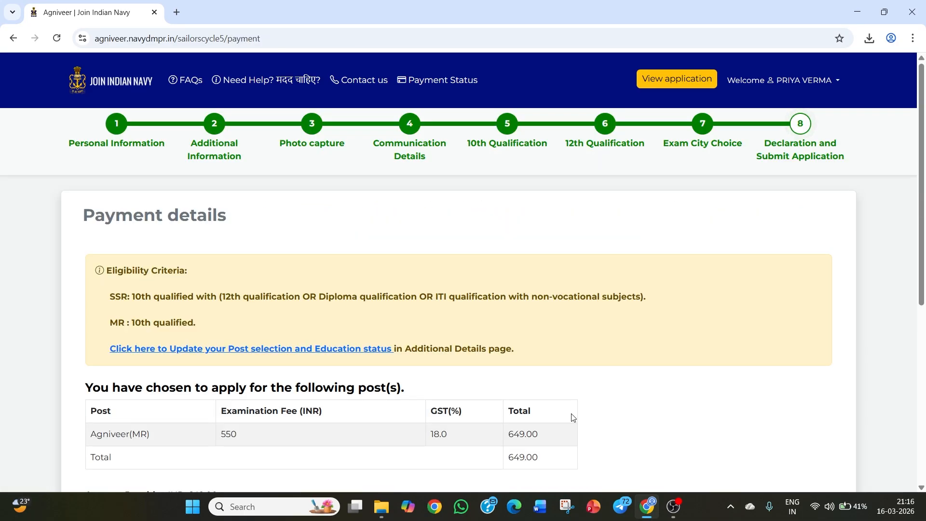
- Choose SBIePay as the payment option for the Agniveer (MR) examination fee and proceed to pay
{"action": "scroll", "coordinate": [573, 418], "scroll_direction": "down", "scroll_amount": 3}
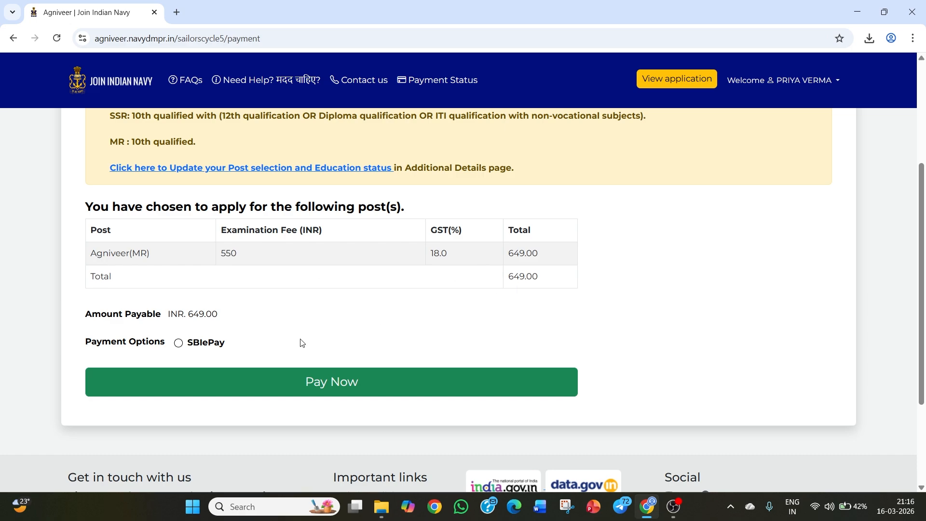
{"action": "left_click", "coordinate": [180, 344]}
{"action": "left_click", "coordinate": [279, 384]}
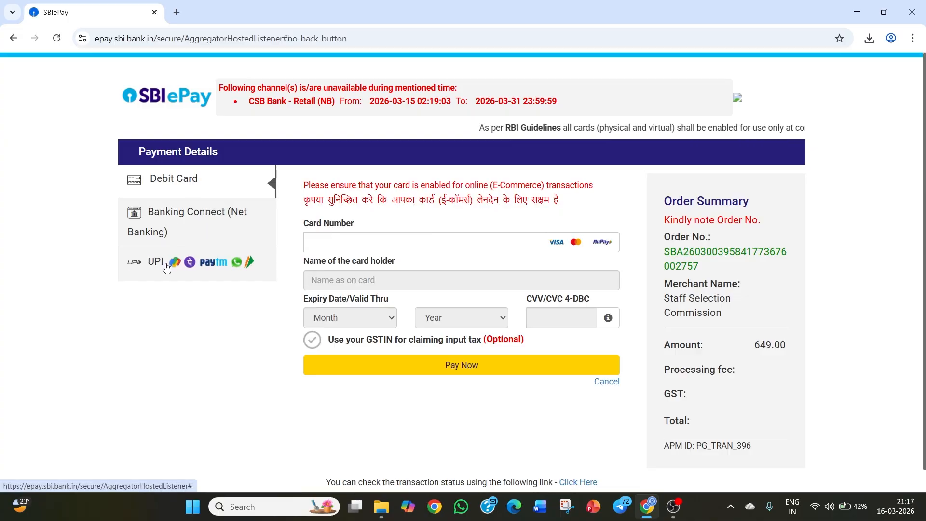
- Pay the examination fee through UPI using the UPI QR option
{"action": "left_click", "coordinate": [203, 260]}
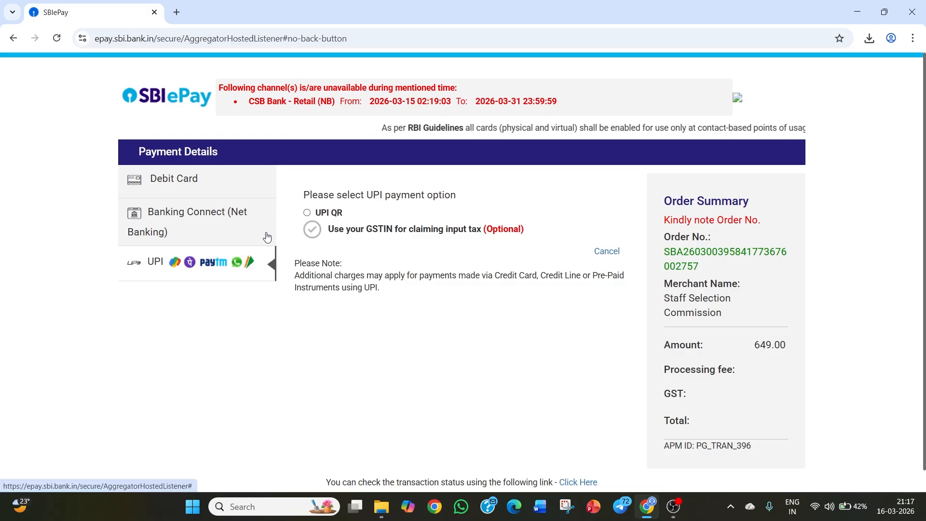
{"action": "left_click", "coordinate": [307, 213]}
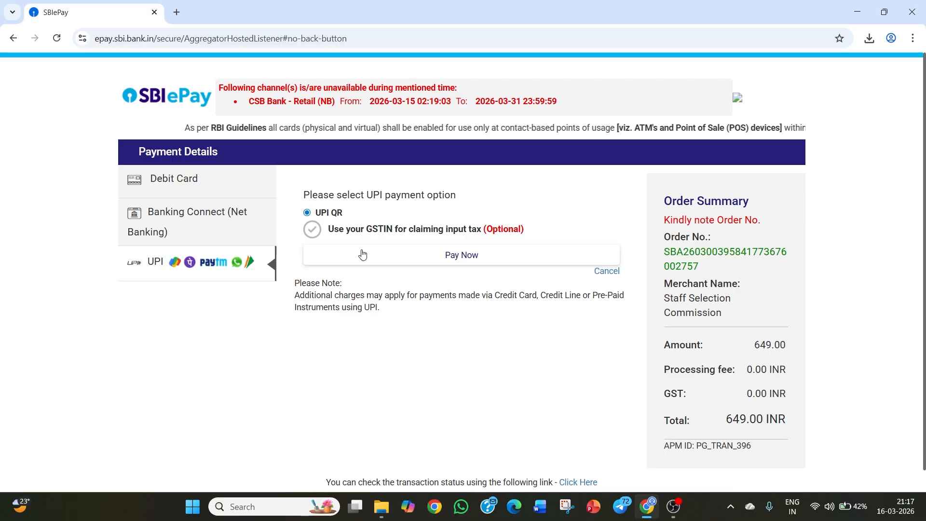
{"action": "left_click", "coordinate": [420, 254]}
{"action": "scroll", "coordinate": [600, 269], "scroll_direction": "down", "scroll_amount": 1}
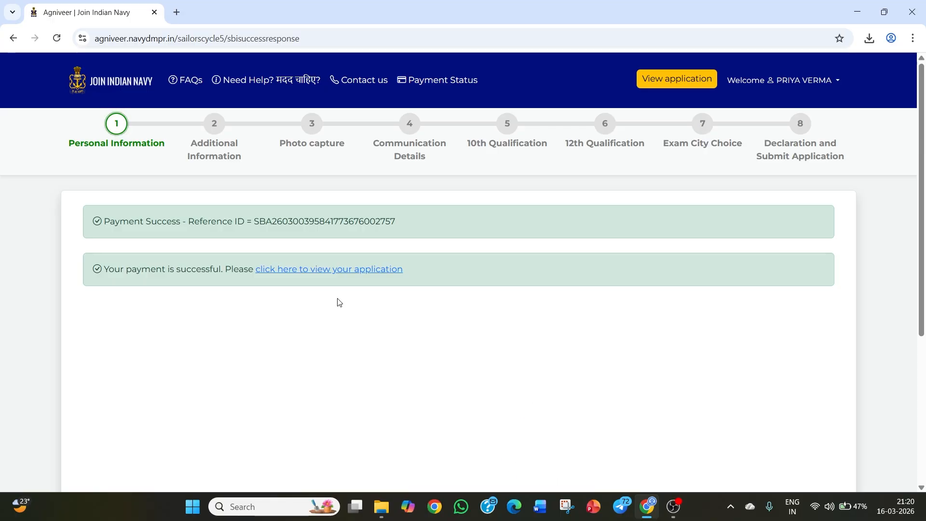
- Open the submitted INET - 2026 application and look through it down to the declaration and print option
{"action": "left_click", "coordinate": [338, 269]}
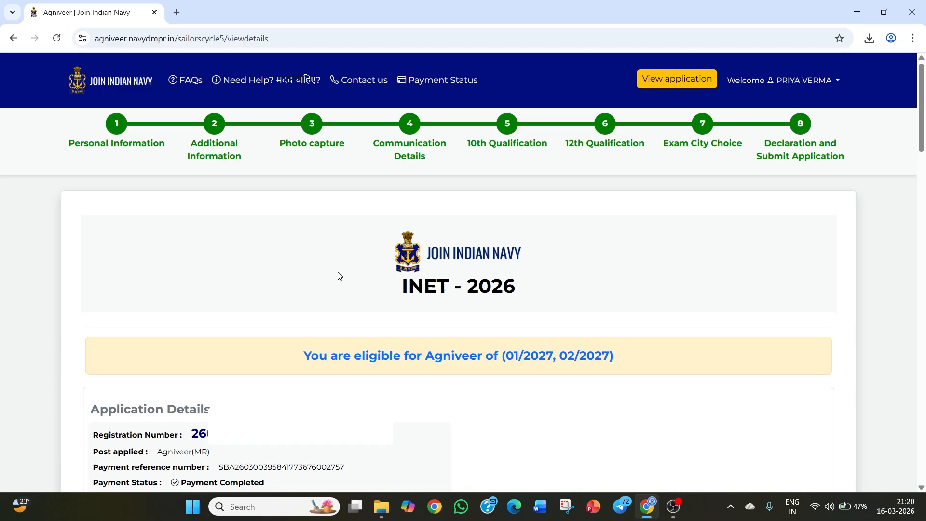
{"action": "scroll", "coordinate": [339, 276], "scroll_direction": "down", "scroll_amount": 20}
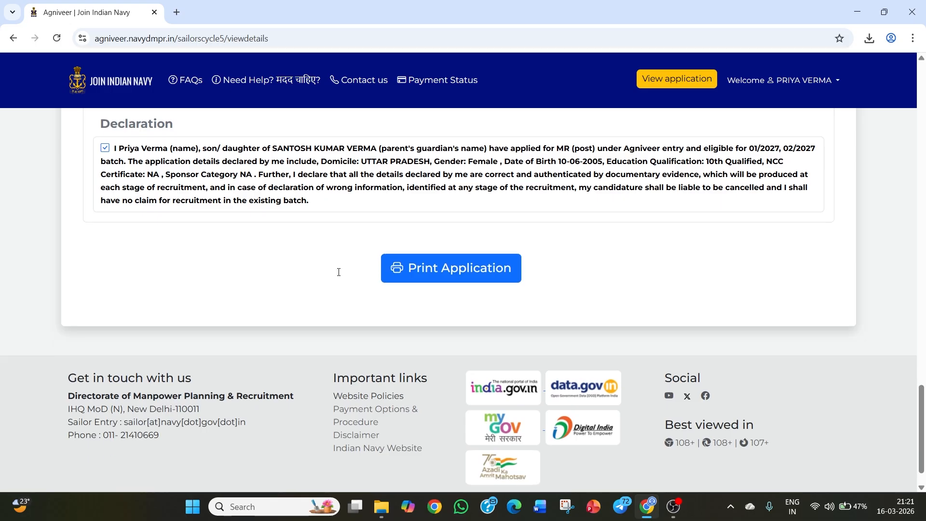